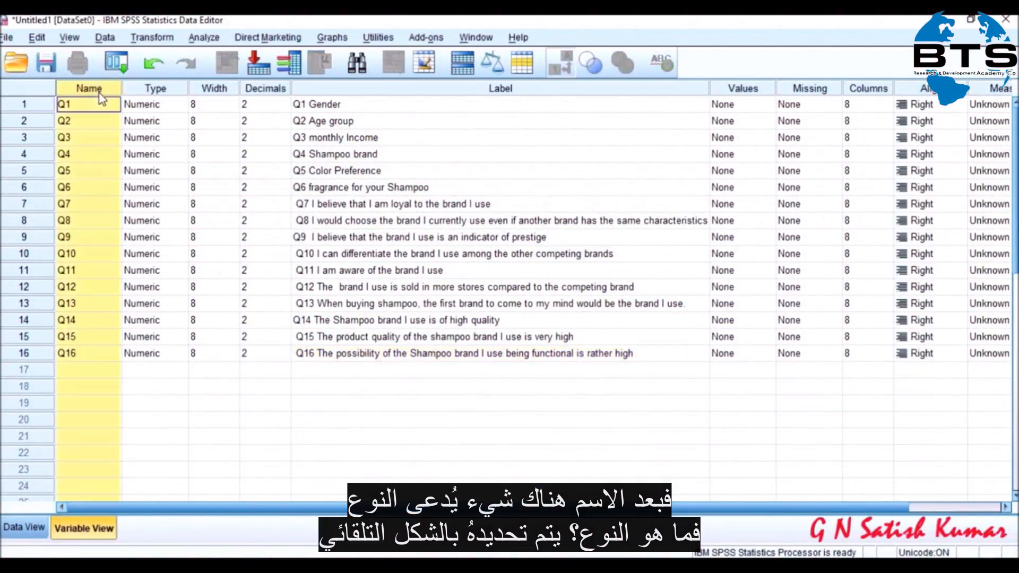
- Switch to the Word questionnaire and review the numbered answer codes for Q1 gender, Q2 age group and Q3 monthly income
left_click(148, 94)
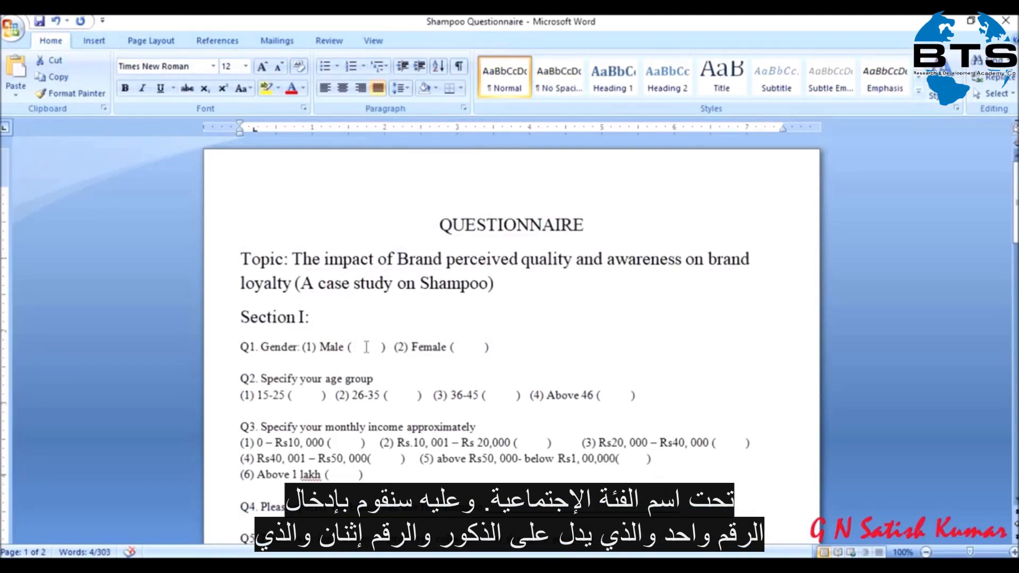
left_click(320, 346)
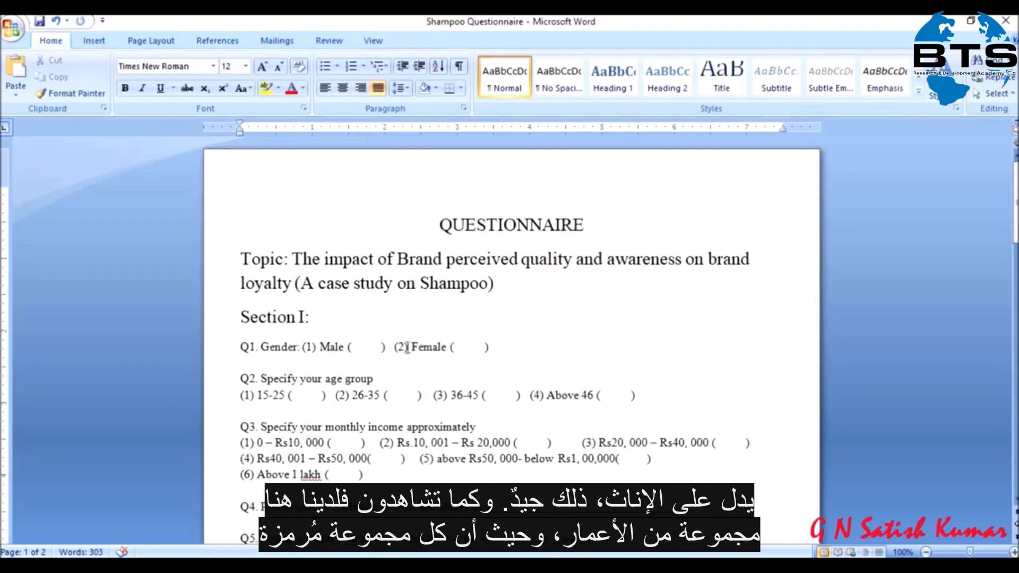
scroll(407, 347, "down", 2)
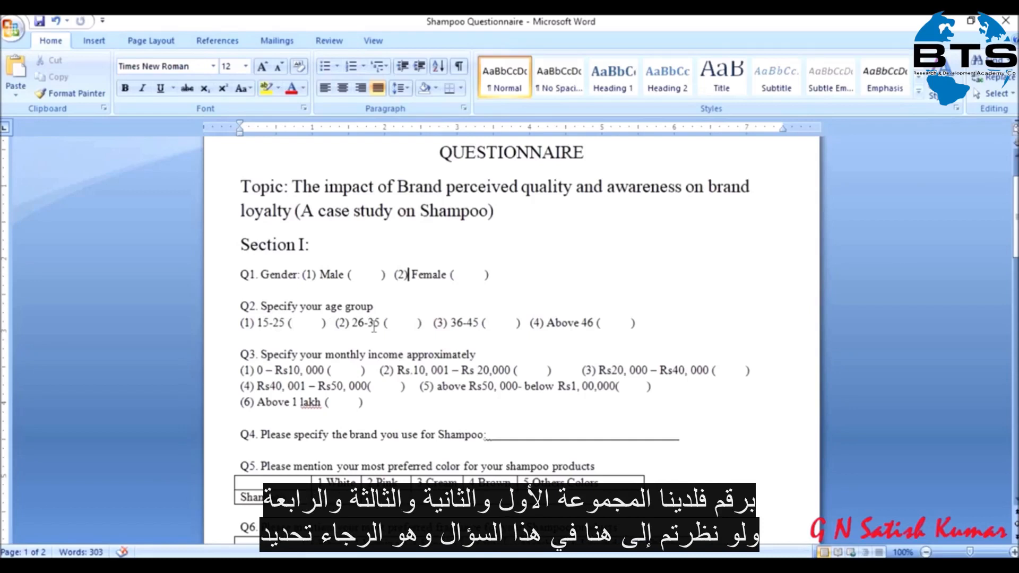
left_click(254, 327)
left_click(448, 323)
left_click(547, 323)
scroll(548, 322, "down", 3)
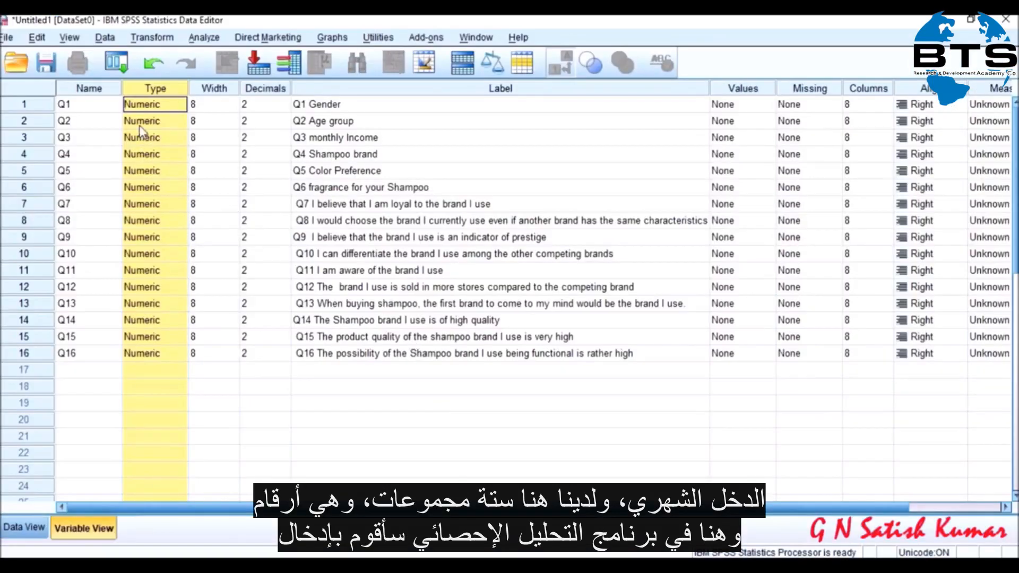
- Look at the data entry sheet in SPSS and return to the list of variable definitions
left_click(24, 527)
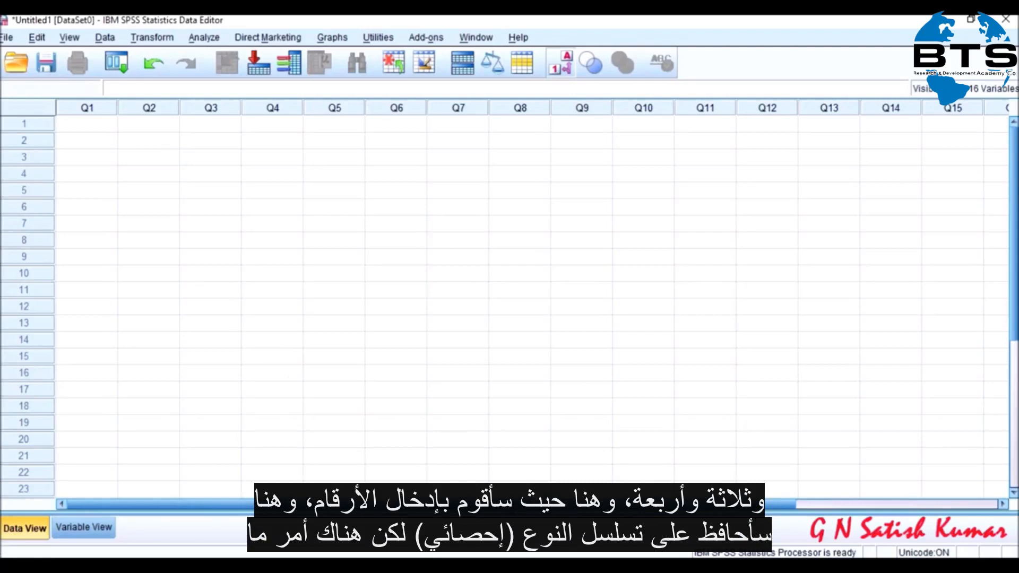
key("alt+Tab")
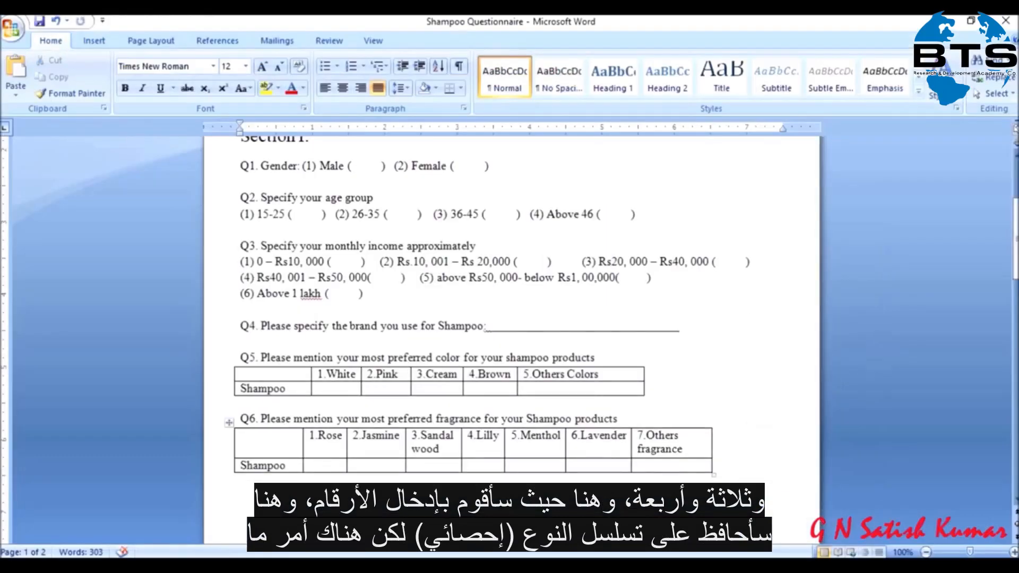
key("alt+Tab")
left_click(83, 528)
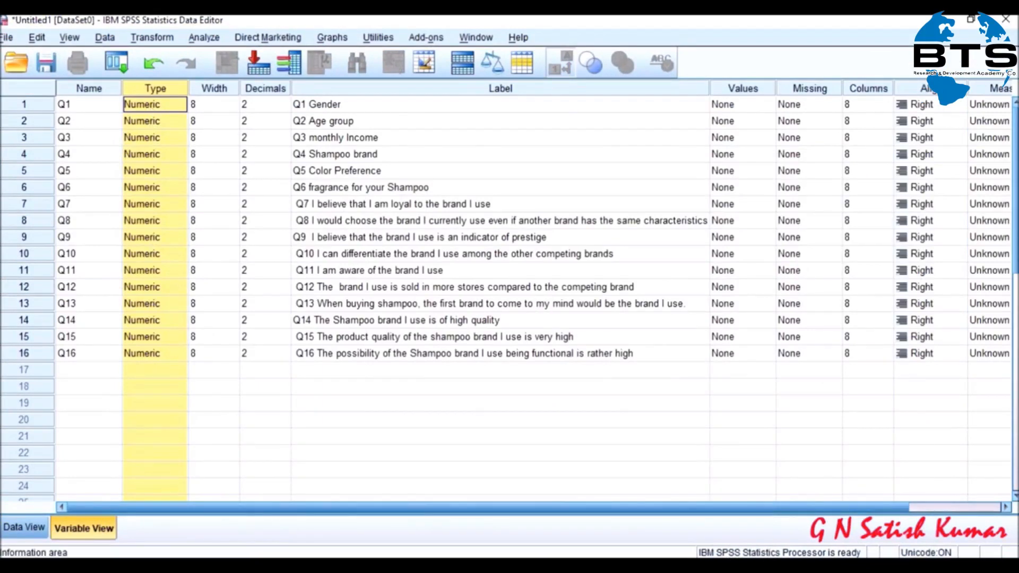
- Consult question Q4 in the Word questionnaire and set the type of the Q4 Shampoo brand variable to String in SPSS
key("alt+Tab")
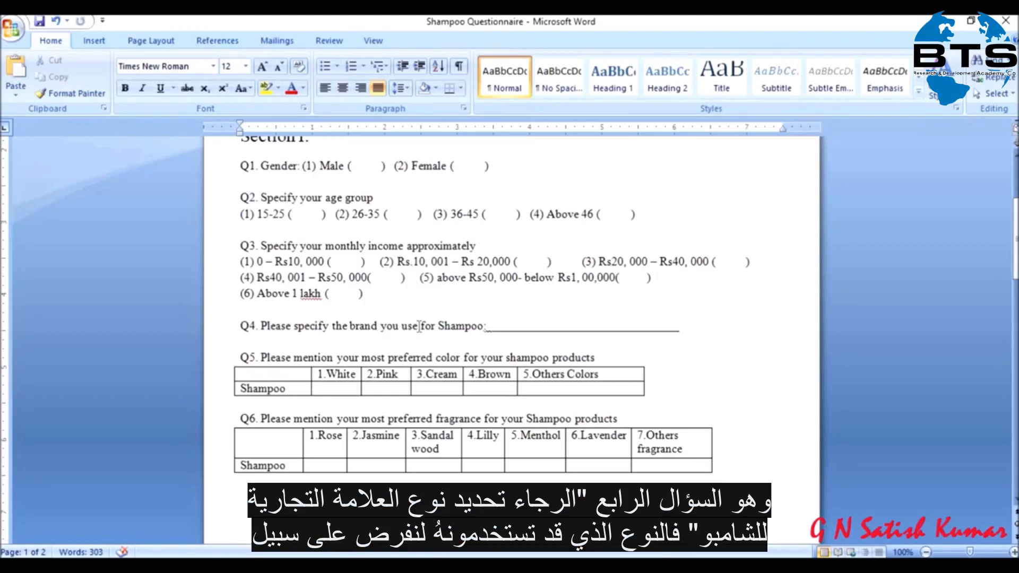
left_click(499, 327)
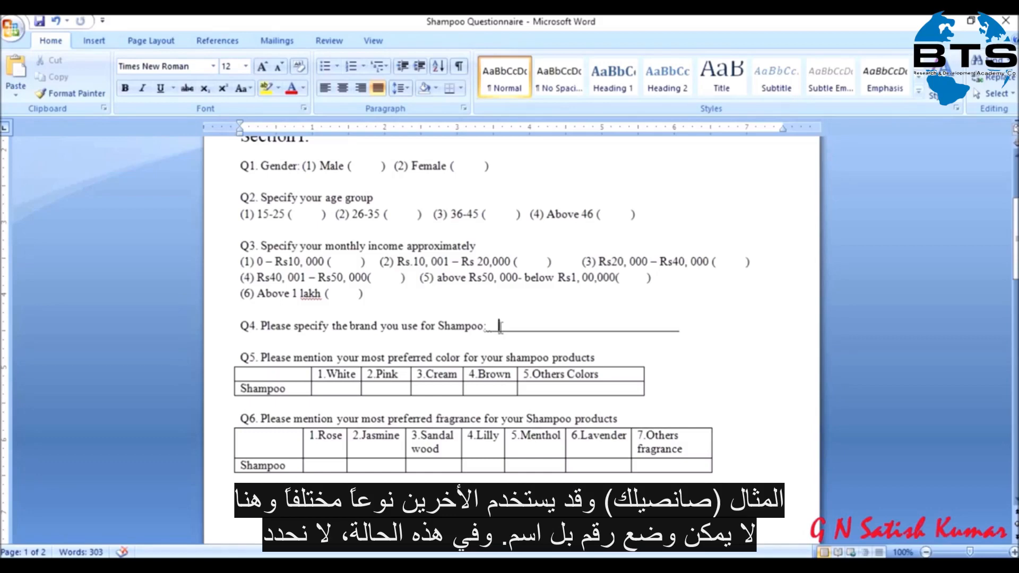
left_click(525, 566)
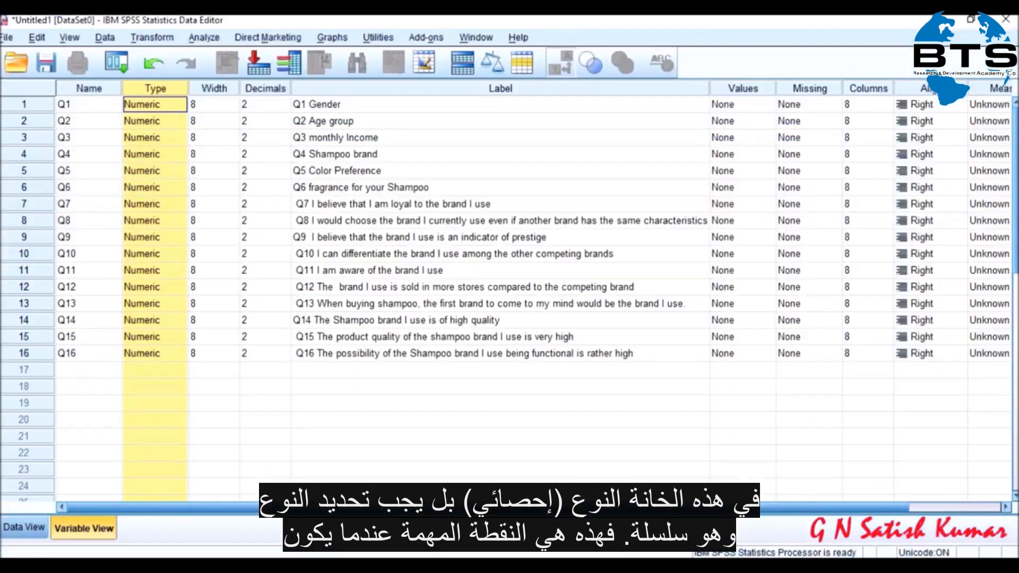
double_click(182, 158)
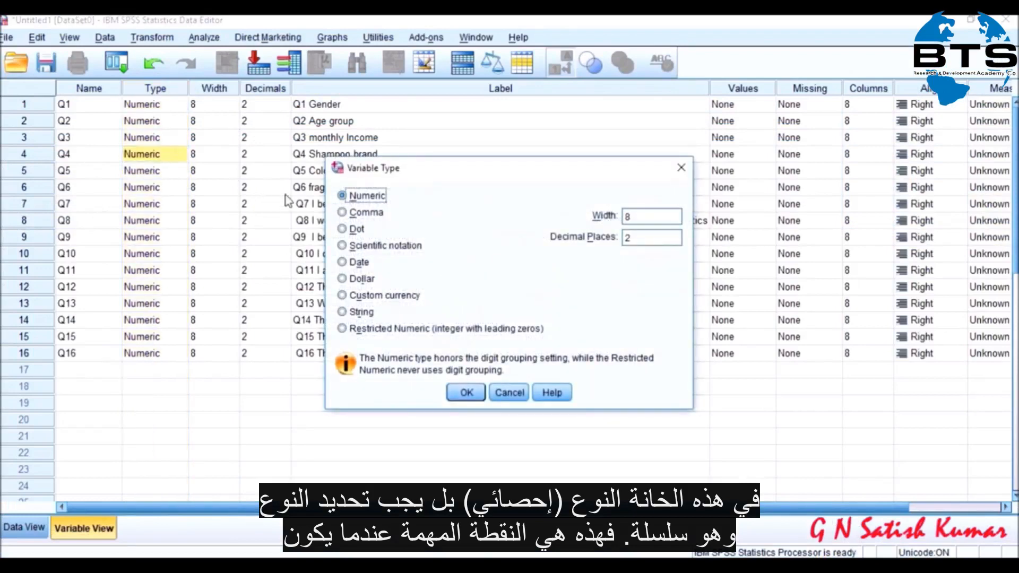
left_click(360, 313)
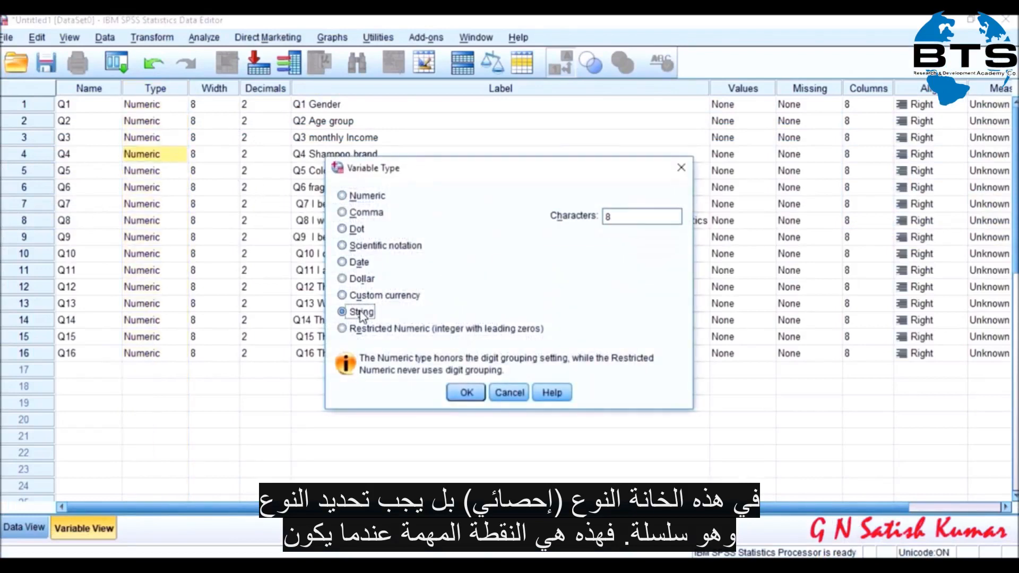
left_click(453, 393)
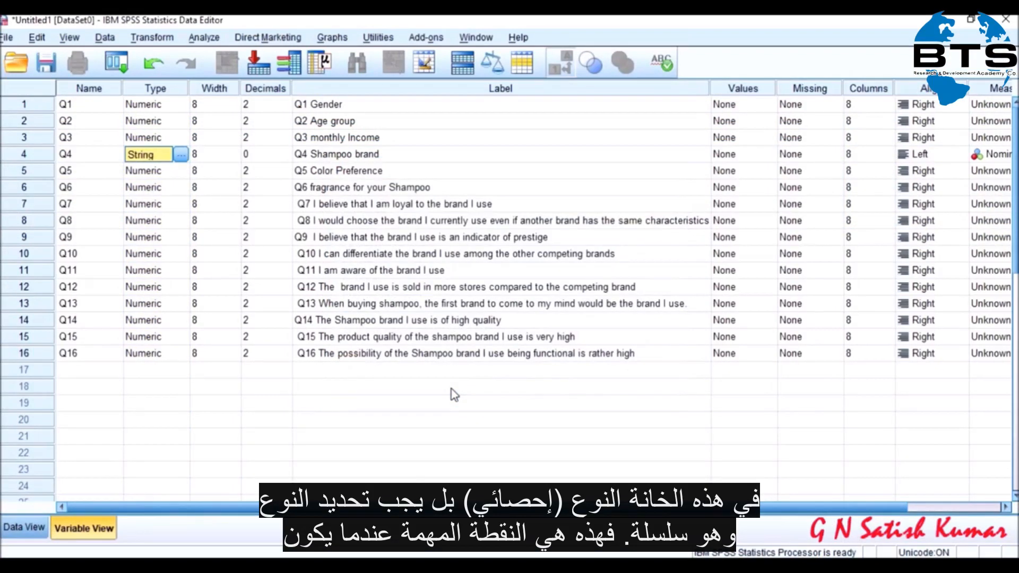
left_click(165, 88)
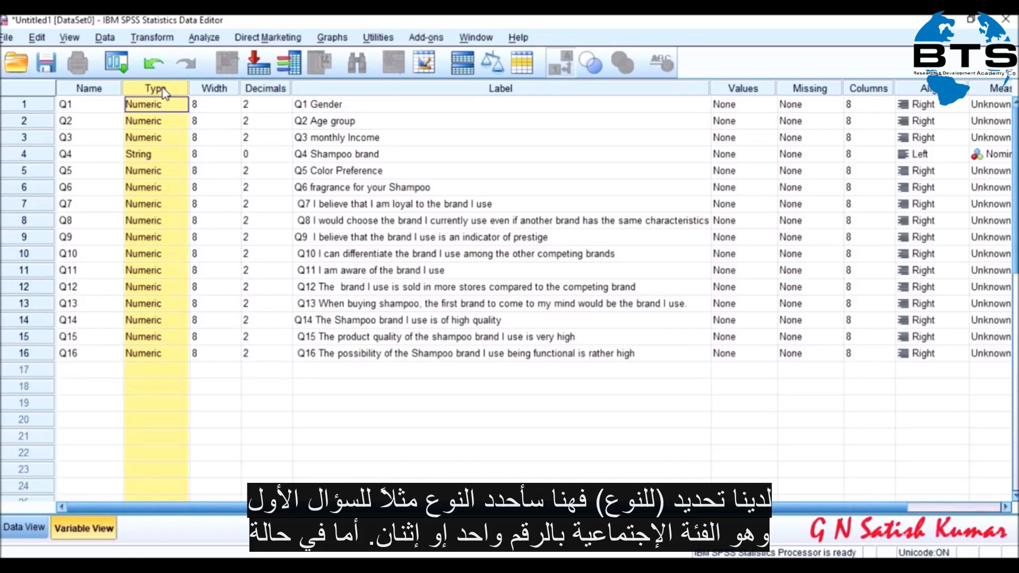
left_click(336, 155)
left_click(173, 155)
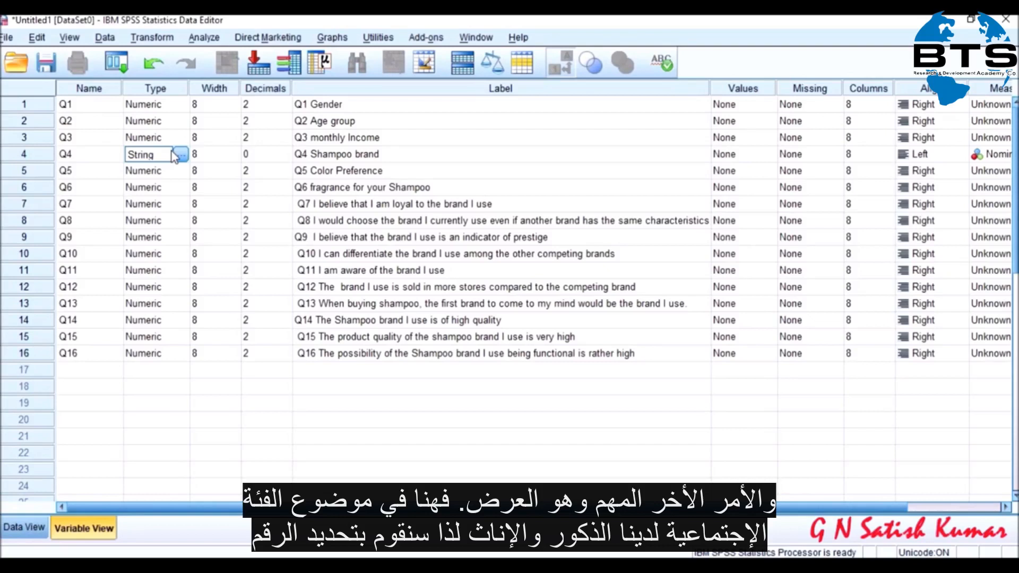
left_click(221, 90)
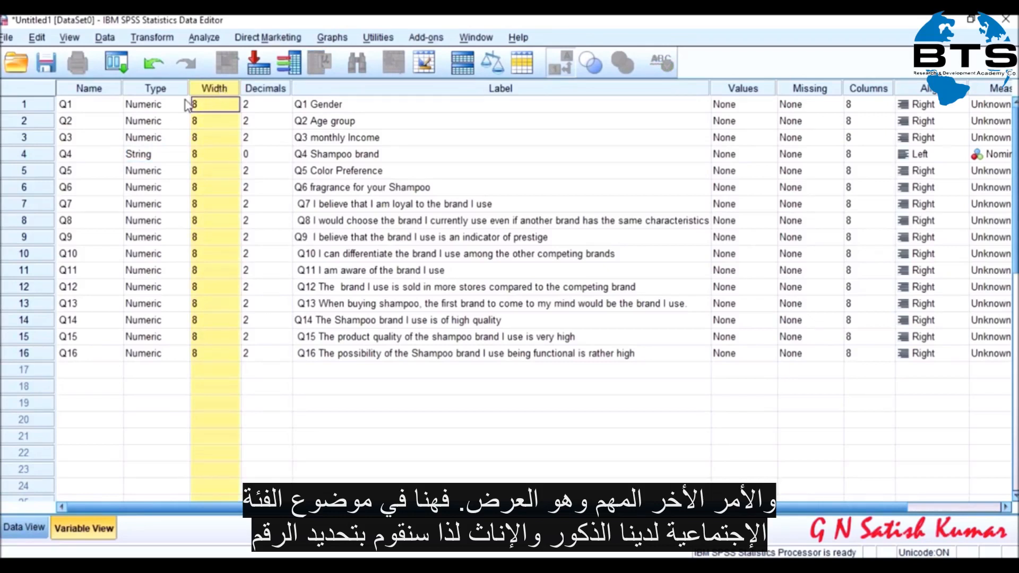
left_click(351, 106)
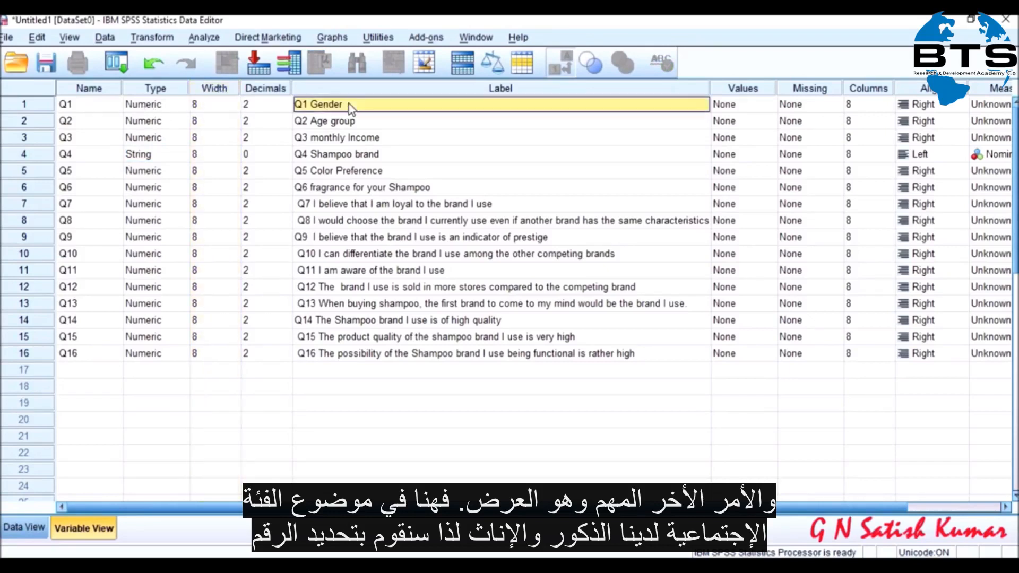
- Try to set the width of the Q1 Gender variable to 2
left_click(218, 102)
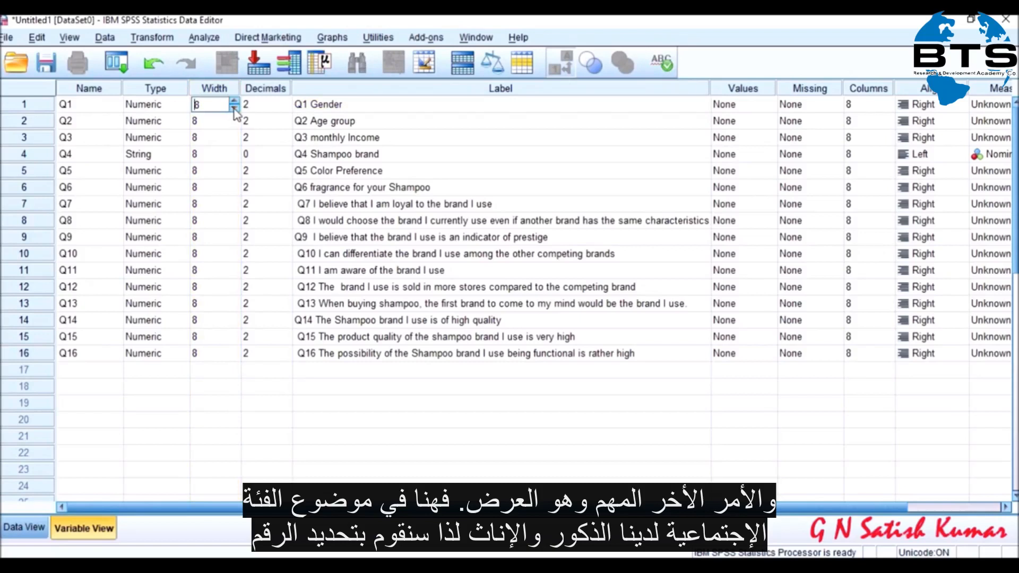
left_click(234, 107)
left_click(234, 108)
left_click(234, 108)
left_click(234, 101)
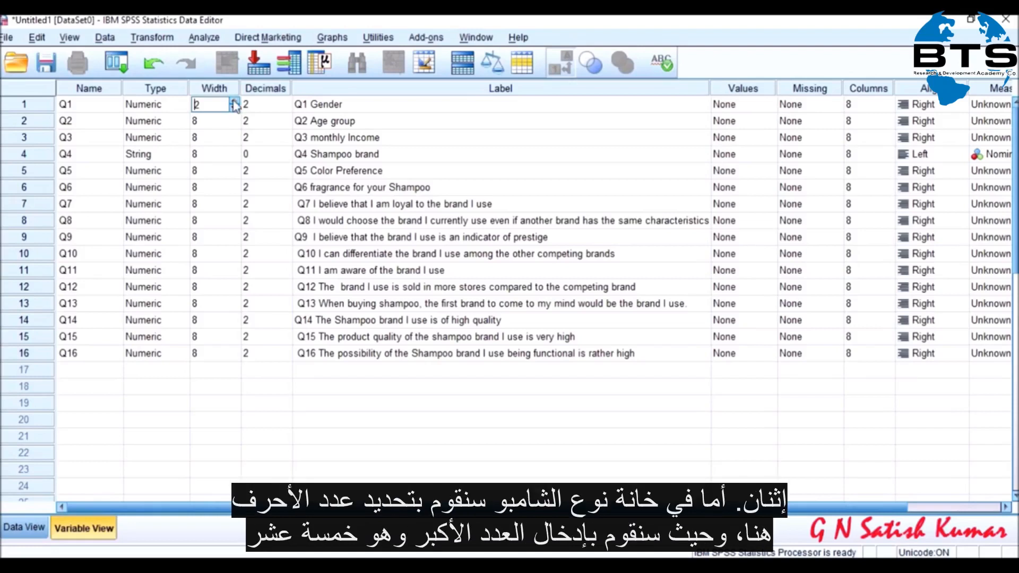
left_click(238, 154)
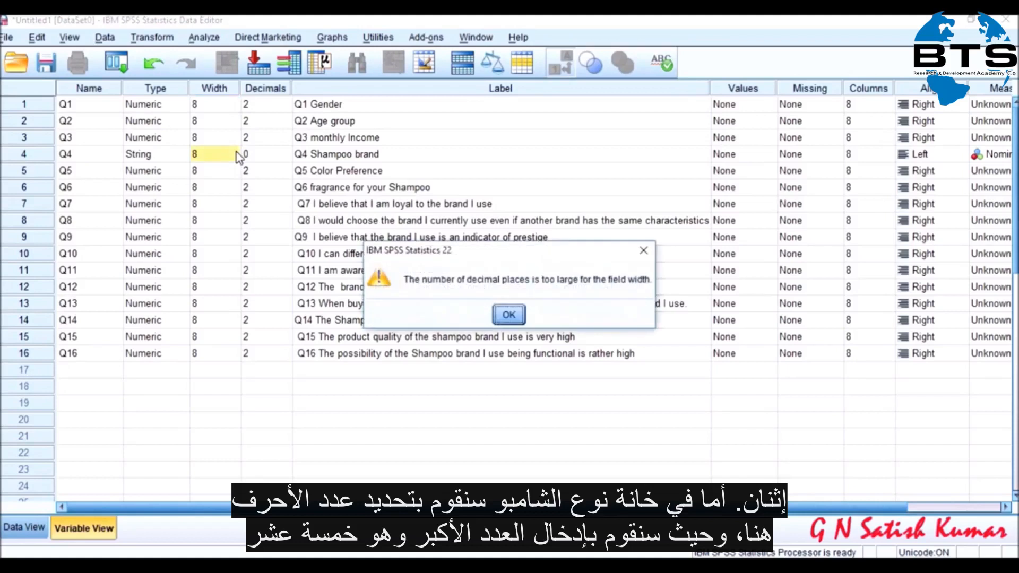
left_click(510, 316)
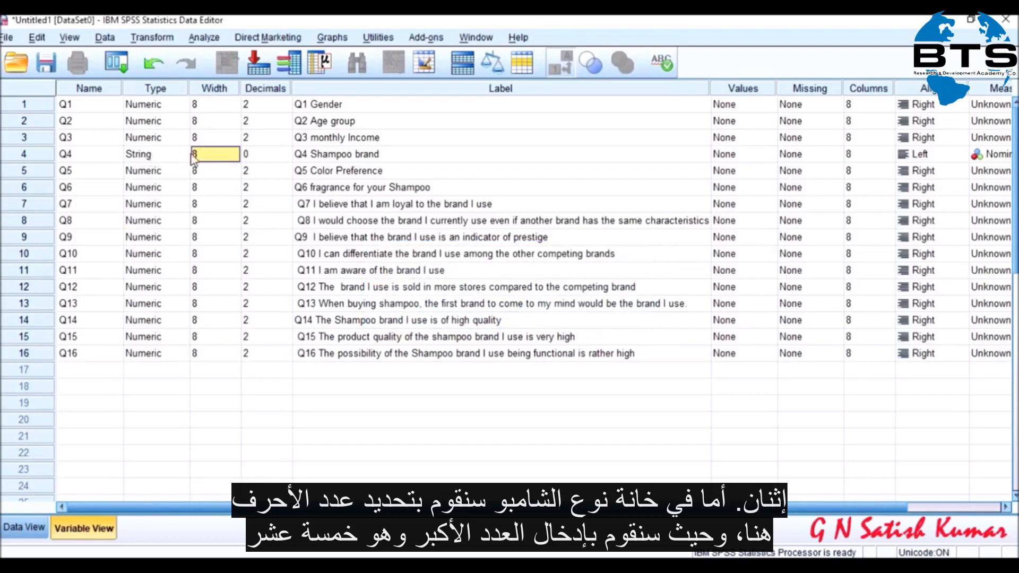
- Set the width of the Q4 Shampoo brand string variable to 20 characters
left_click(237, 155)
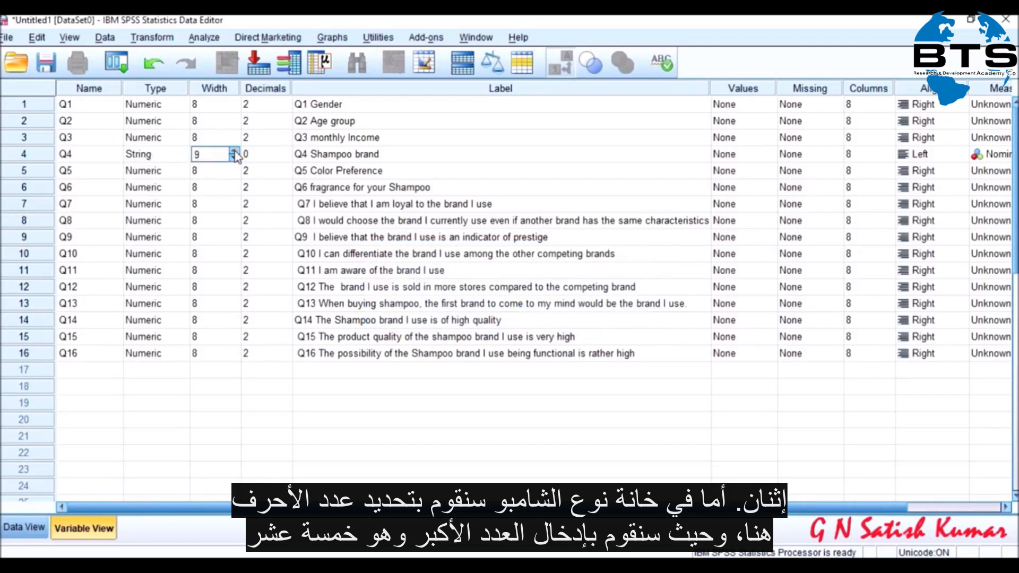
left_click(234, 152)
left_click(234, 152)
left_click(234, 151)
left_click(234, 152)
left_click(234, 152)
left_click(234, 152)
left_click(234, 152)
left_click(234, 151)
left_click(234, 151)
left_click(234, 152)
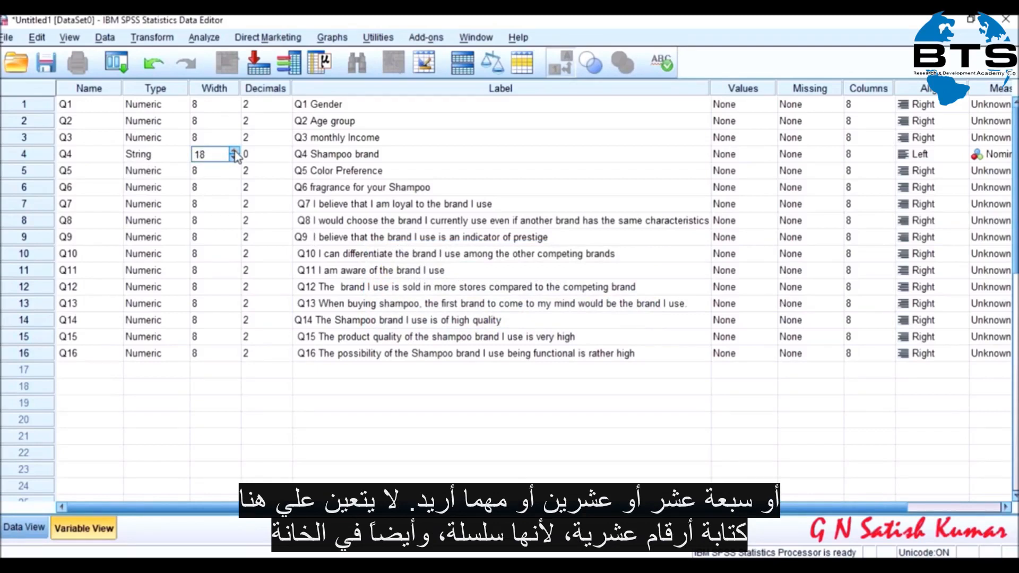
left_click(234, 151)
left_click(234, 152)
left_click(234, 157)
- Set the decimals of the Q1 Gender, Q2 Age group and Q3 monthly Income variables to 0
left_click(276, 105)
left_click(286, 107)
left_click(285, 108)
left_click(276, 121)
left_click(286, 124)
left_click(286, 123)
left_click(288, 142)
left_click(286, 141)
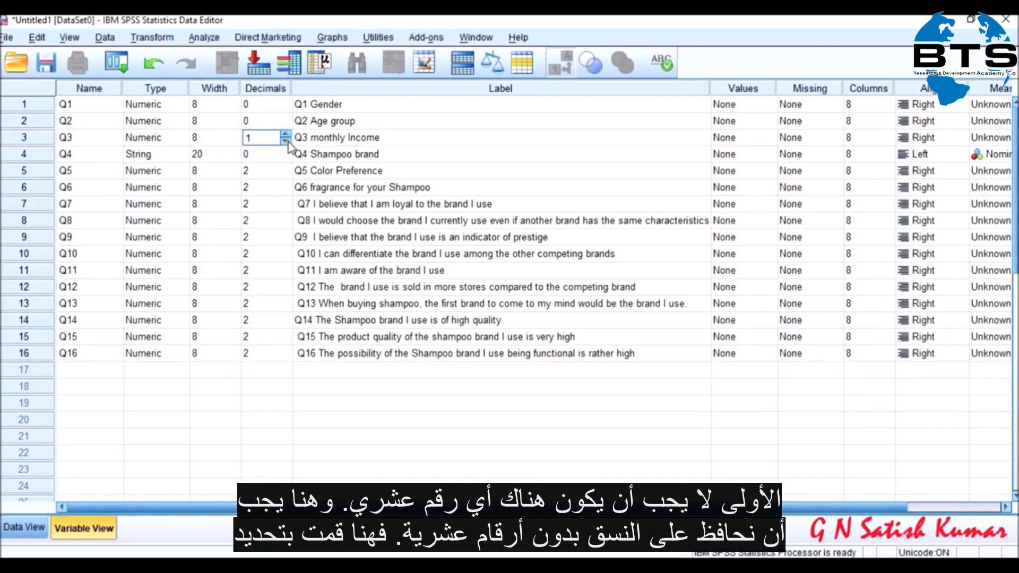
- Set the decimals of all variables from Q5 through Q16 to 0
left_click(288, 177)
left_click(286, 177)
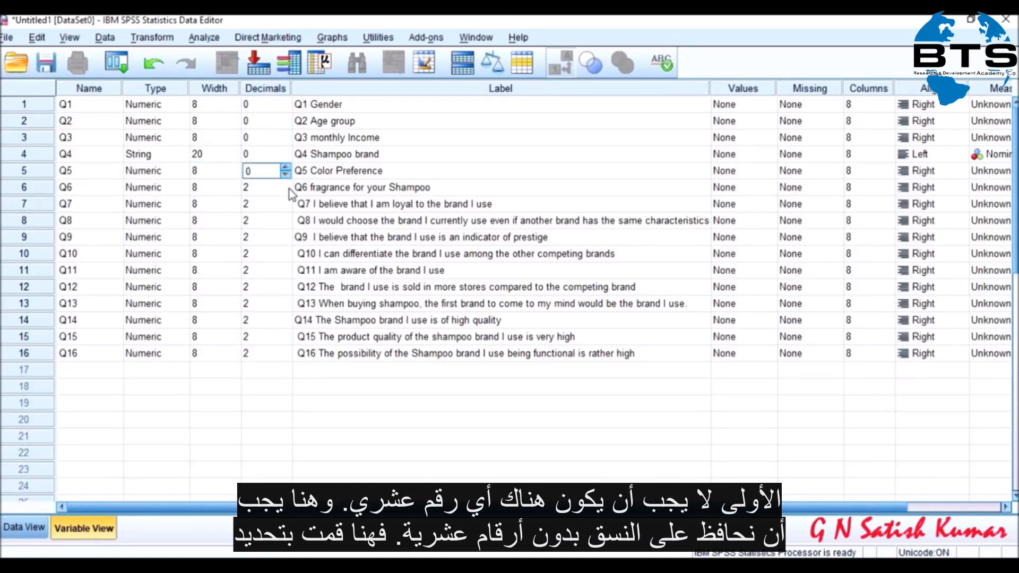
left_click(286, 193)
double_click(286, 194)
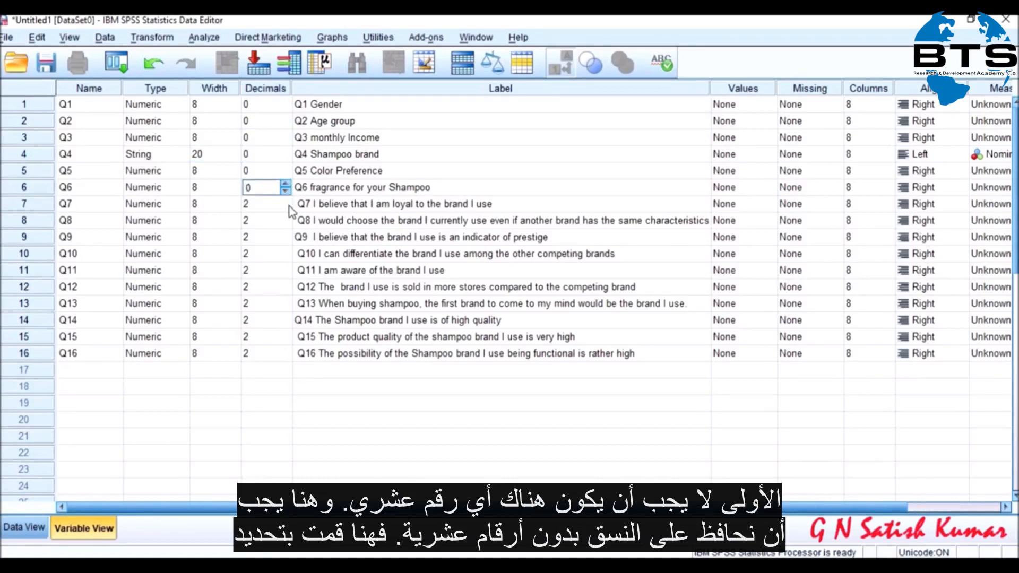
left_click(287, 206)
double_click(286, 208)
left_click(287, 222)
double_click(286, 224)
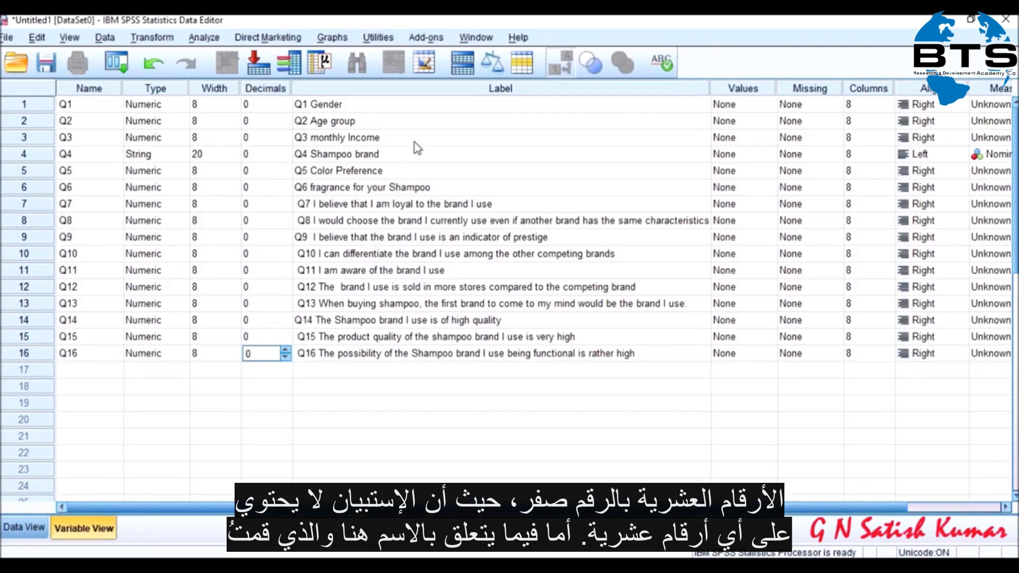
- Narrow the Label column so that the Align, Measure and Role columns fit on screen
left_click(428, 90)
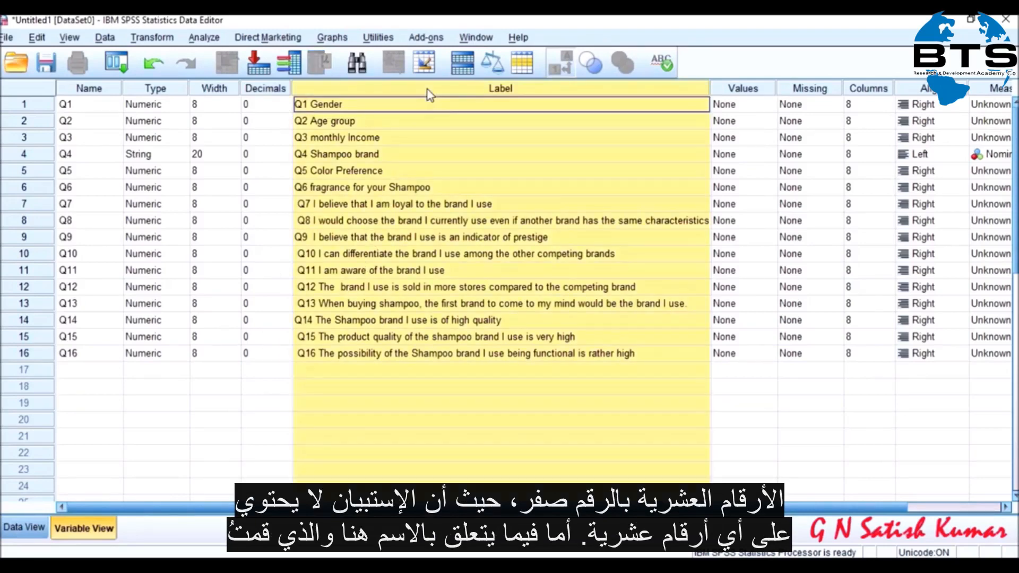
left_click(95, 90)
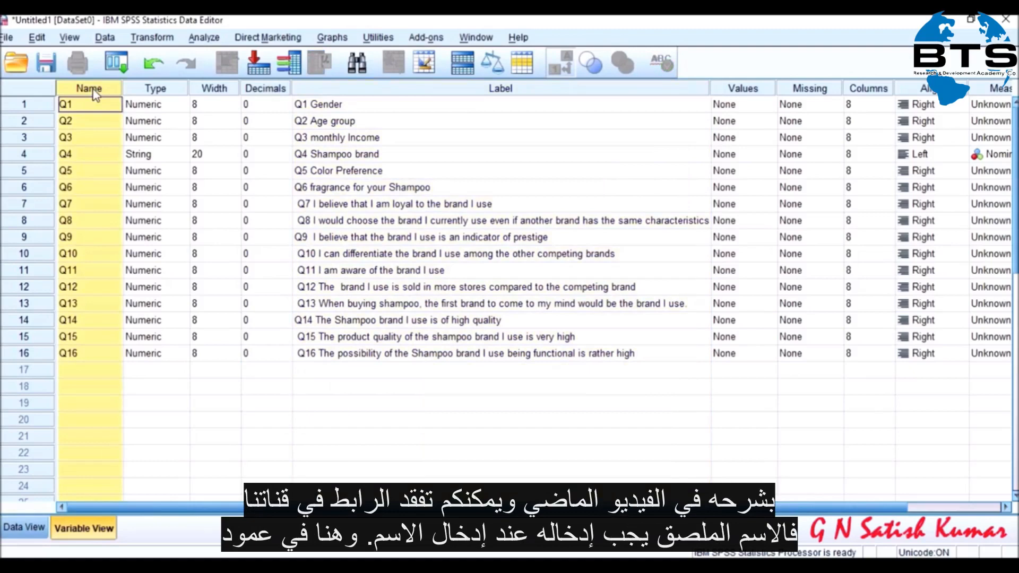
left_click(392, 94)
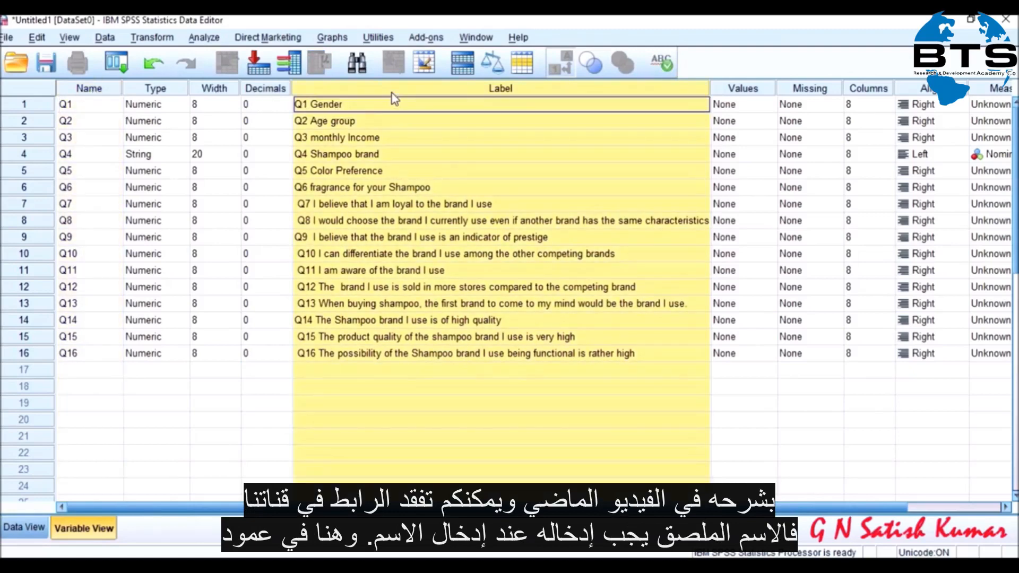
left_click_drag(710, 83, 487, 84)
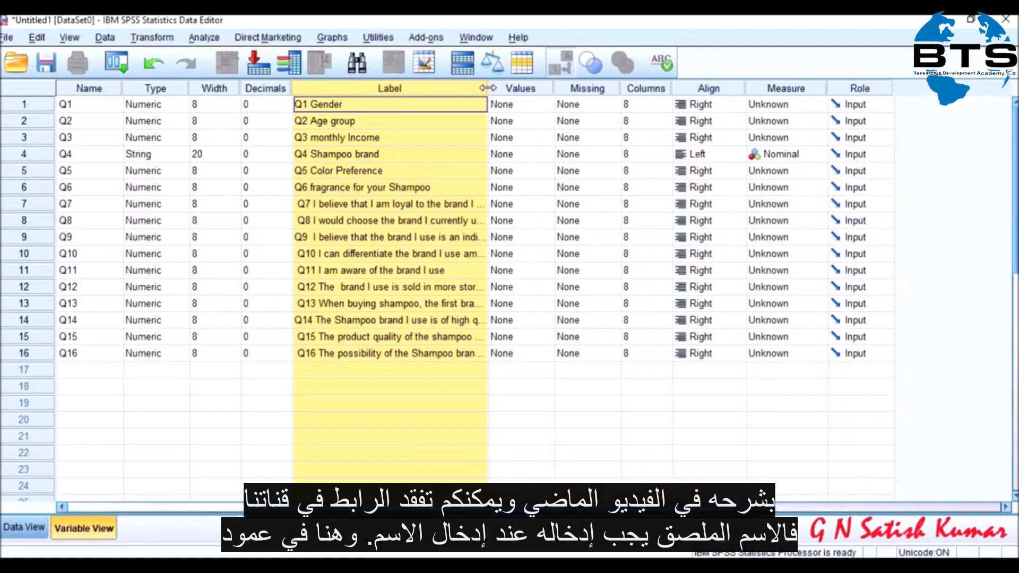
- Check the Q1 answer codes in the Word questionnaire and add the value label 1 = Male to the Q1 Gender variable
left_click(531, 104)
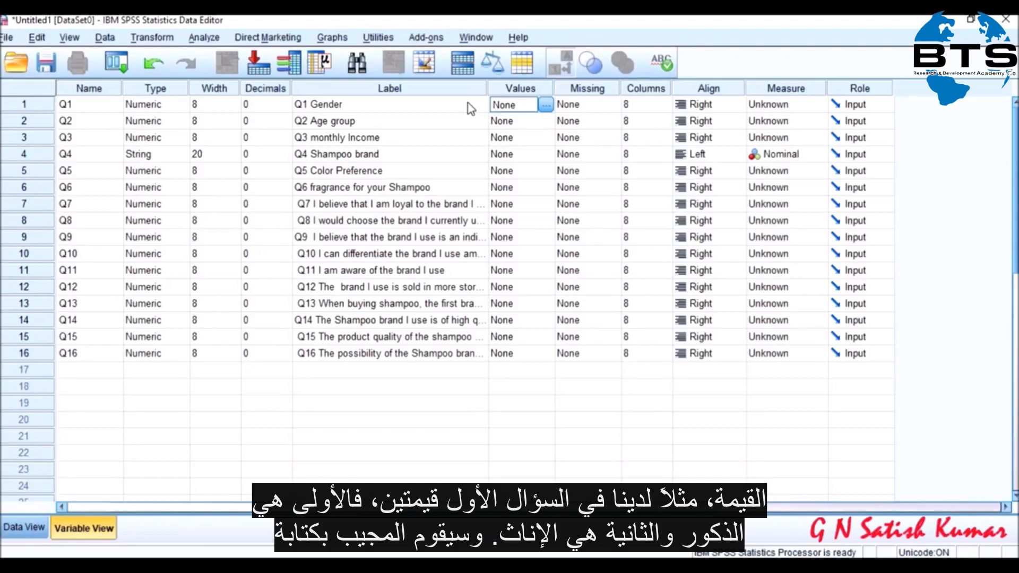
left_click(390, 565)
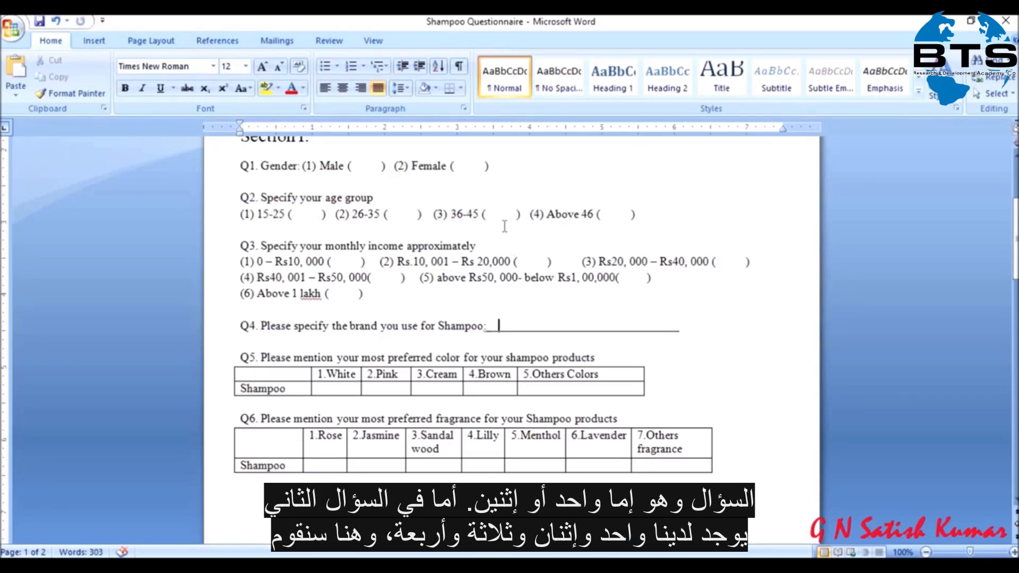
key("alt+Tab")
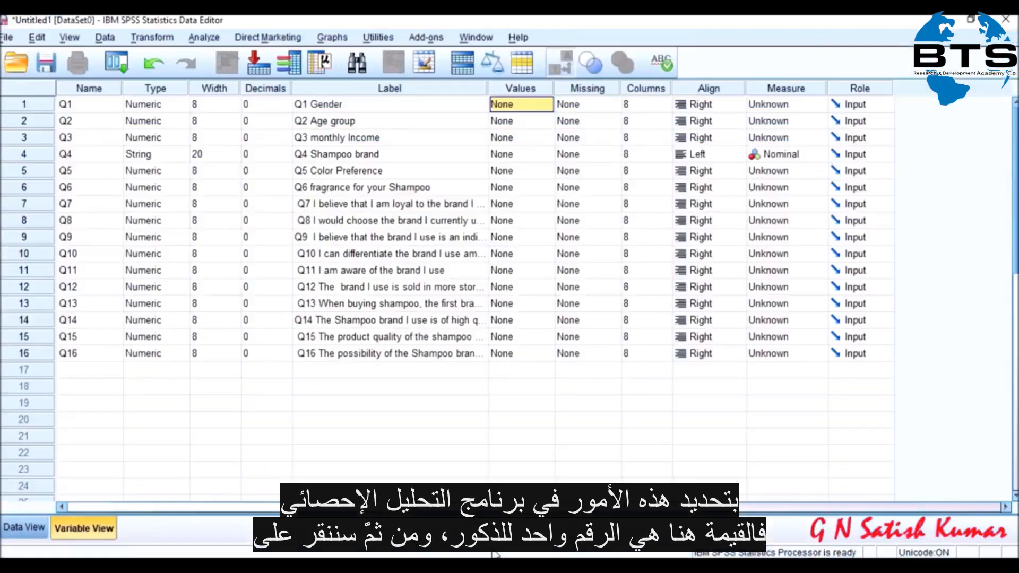
left_click(551, 106)
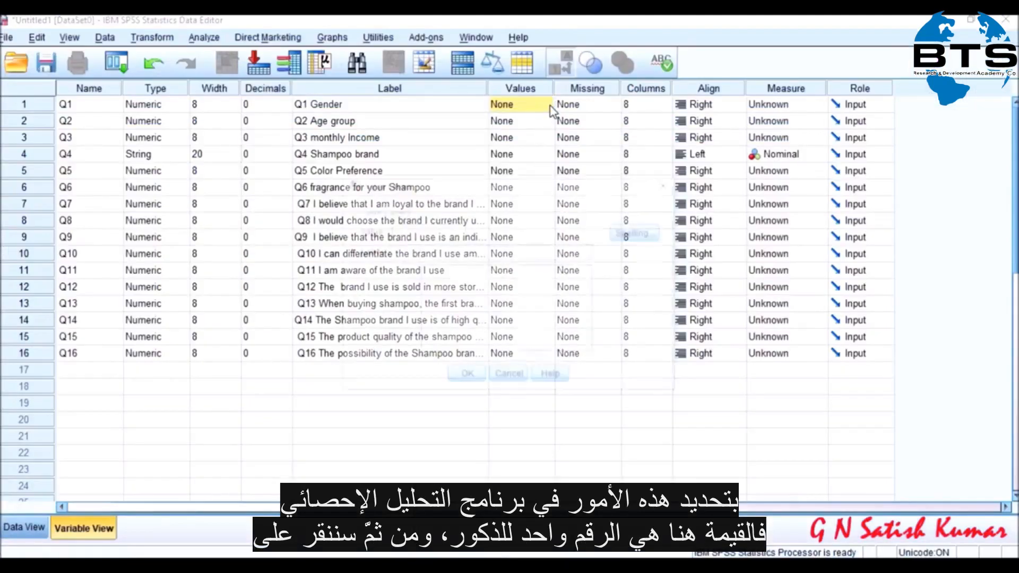
type("1")
key("Tab")
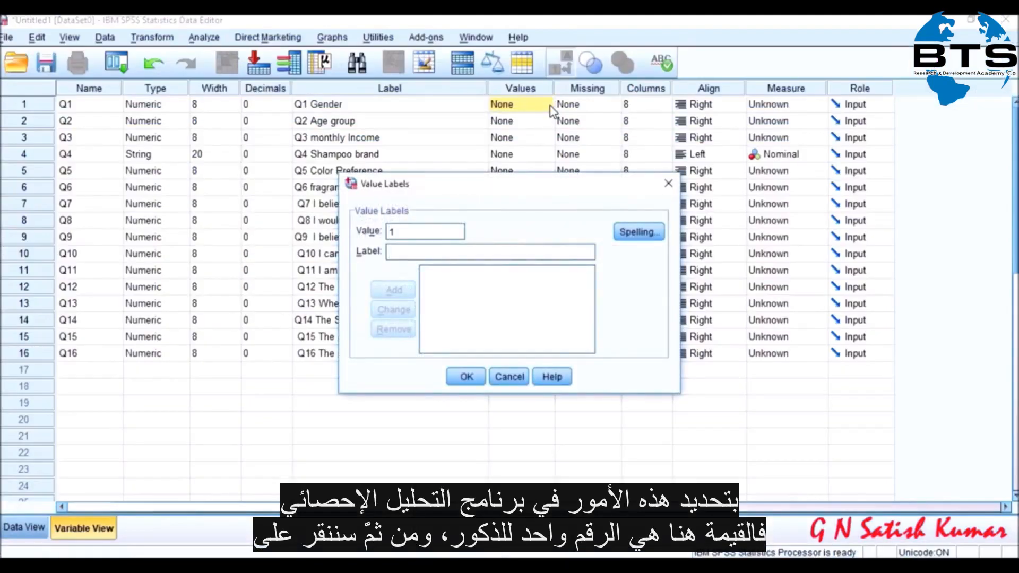
type("M")
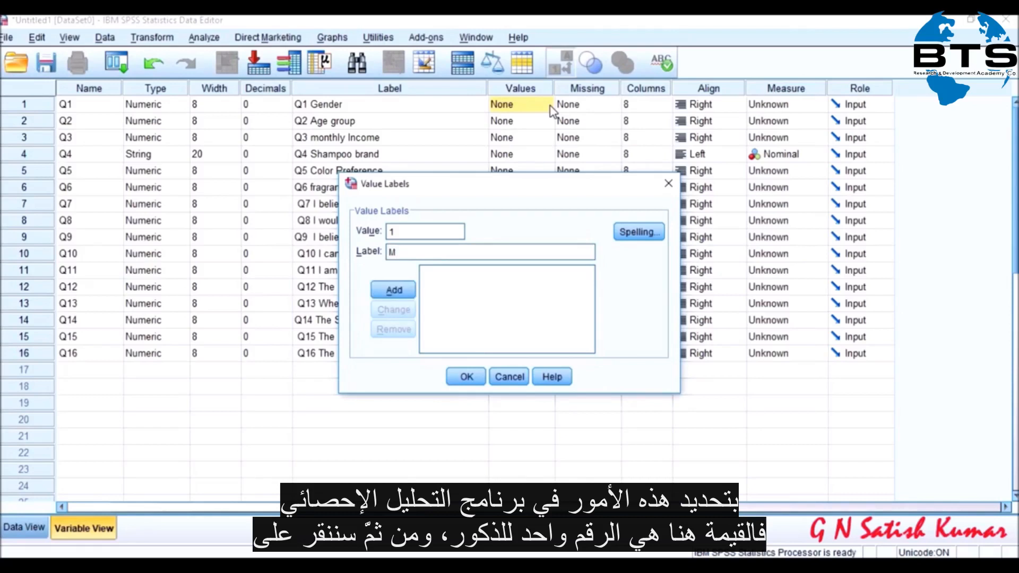
type("ale")
left_click(405, 292)
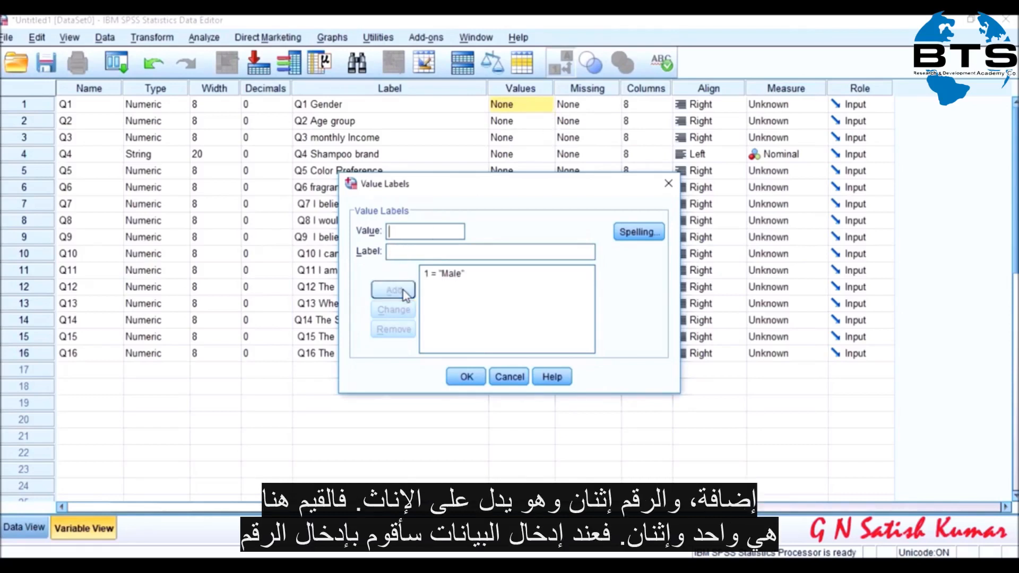
- Add the value label 2 = Female to Q1 Gender, apply the labels and review the resulting list
type("2")
key("Tab")
type("Female")
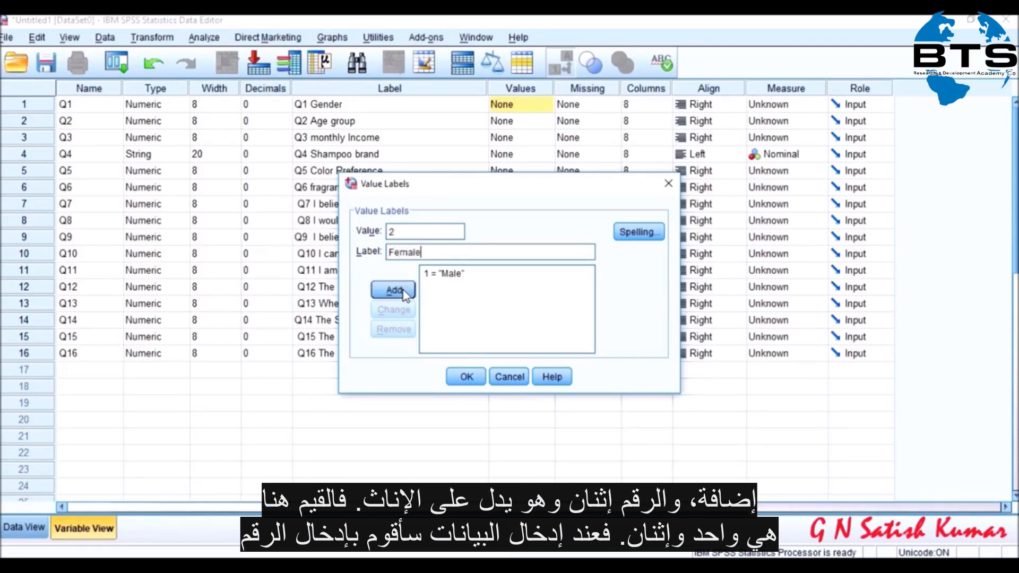
left_click(405, 292)
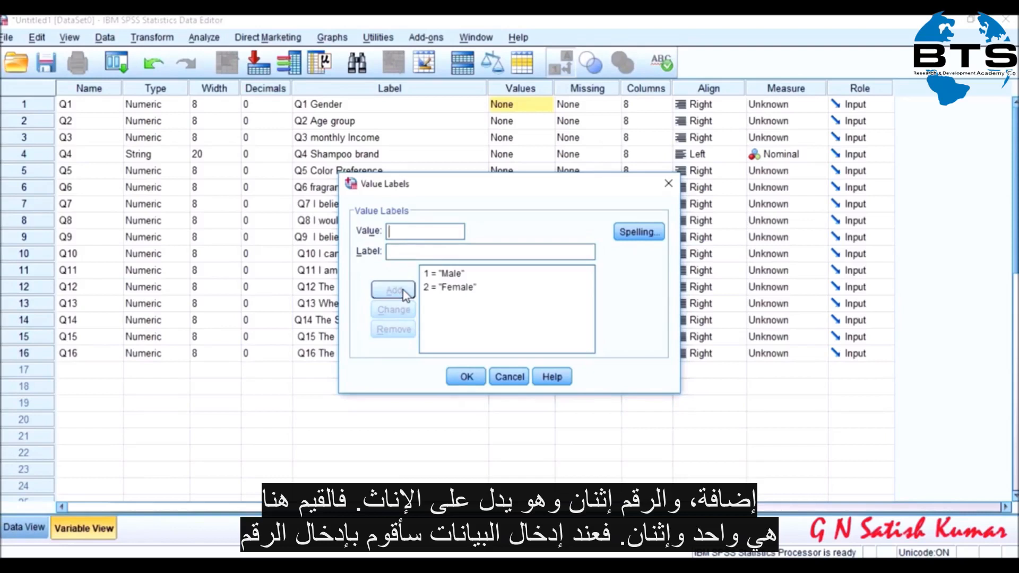
left_click(466, 377)
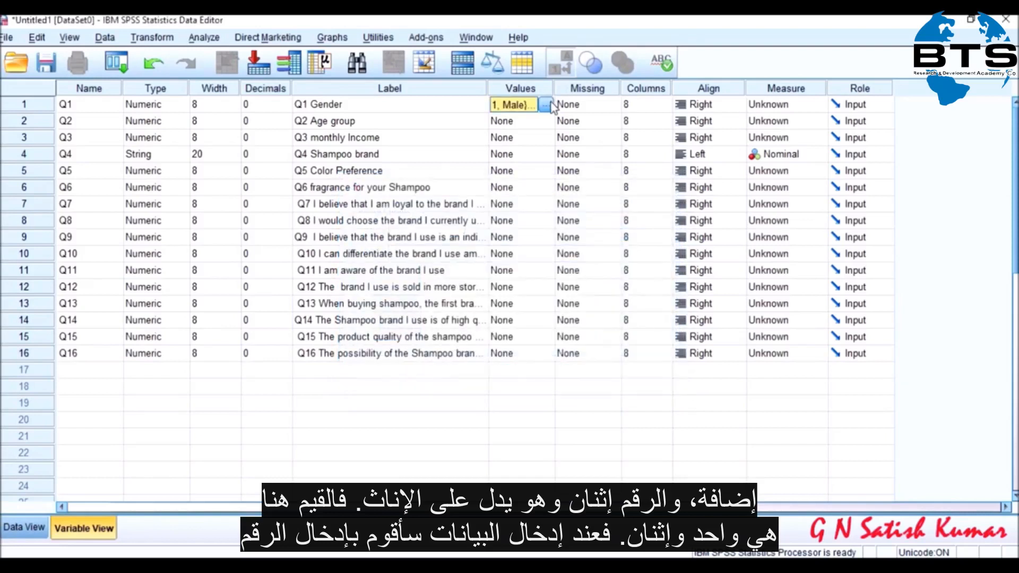
left_click(546, 105)
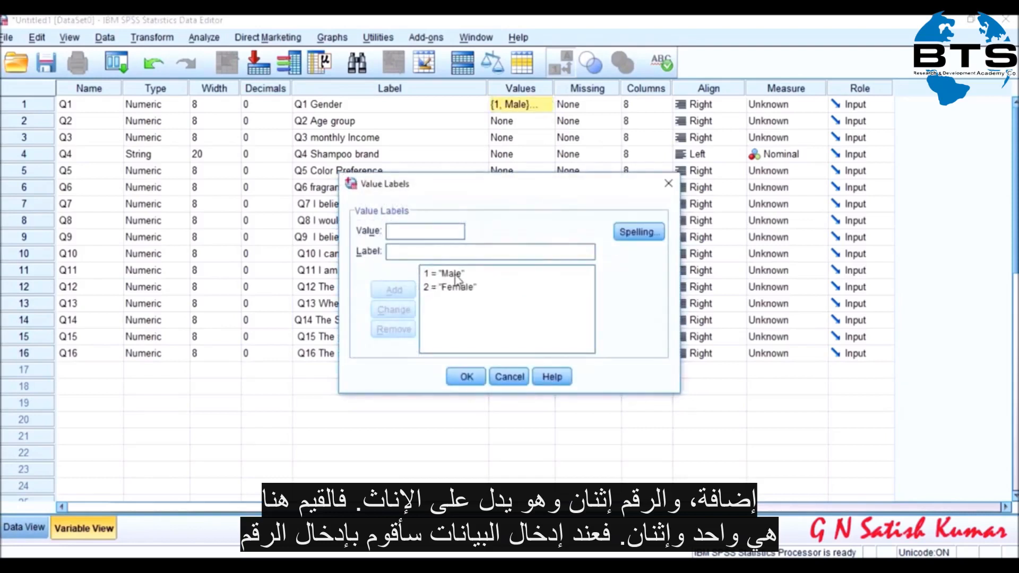
left_click(473, 381)
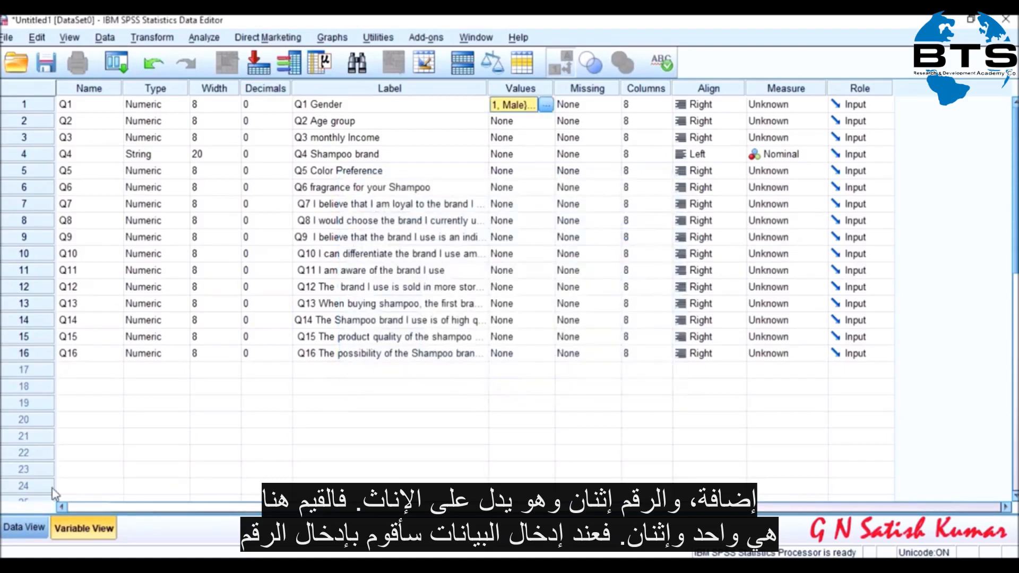
- In the data sheet, enter 1 (Male) under Q1 for the first case and choose Female for the second case
left_click(16, 533)
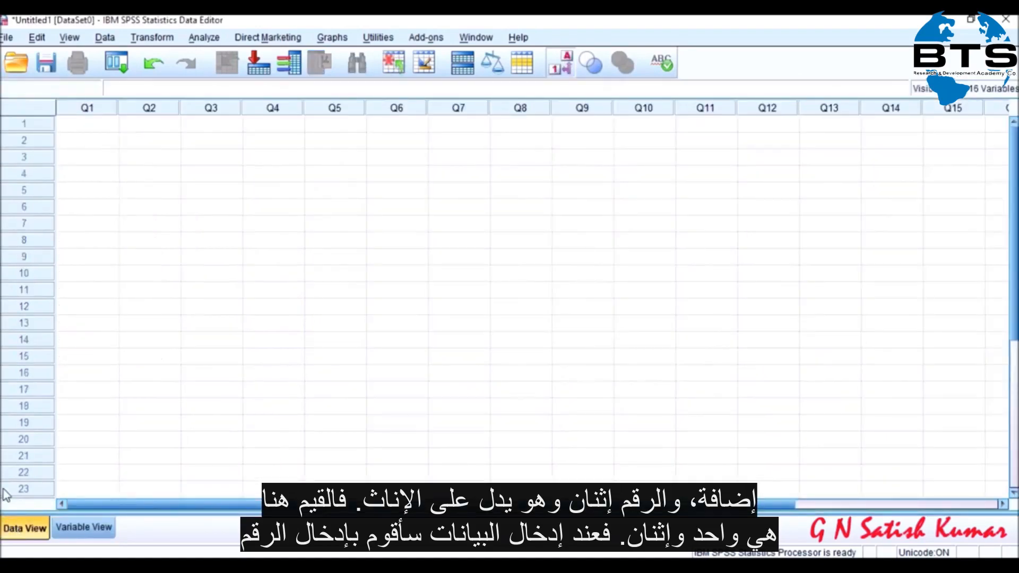
left_click(82, 127)
type("1")
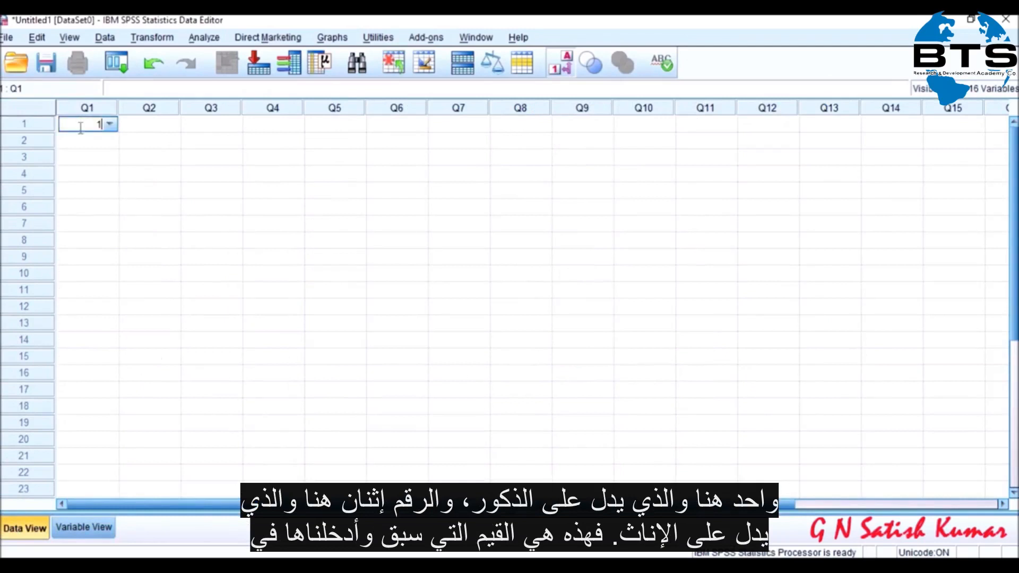
left_click(109, 125)
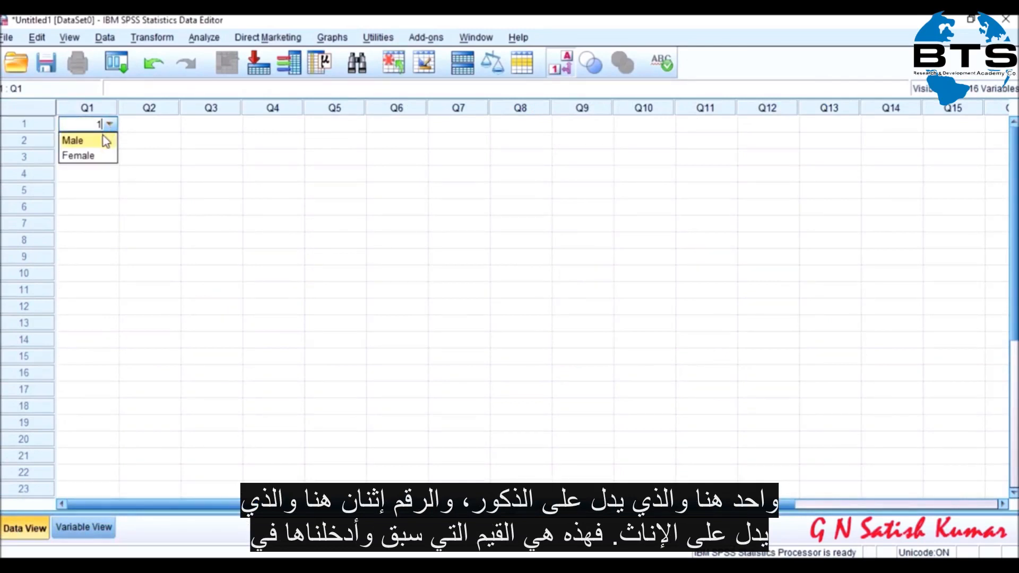
left_click(105, 141)
left_click(105, 141)
left_click(105, 141)
left_click(109, 140)
left_click(101, 173)
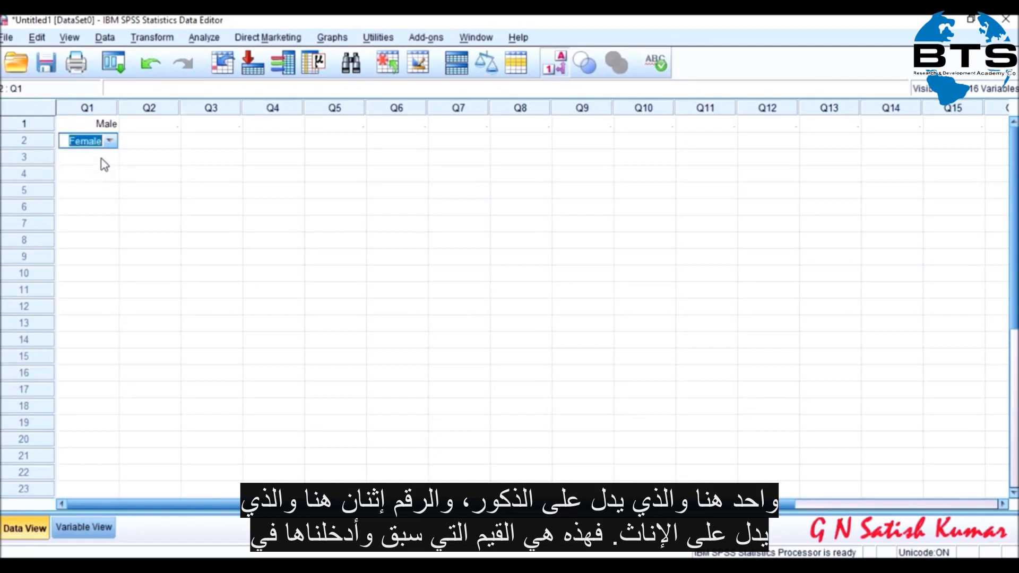
- Enter 2 under Q1 for the third case and return to the variable definitions
left_click(101, 158)
type("2")
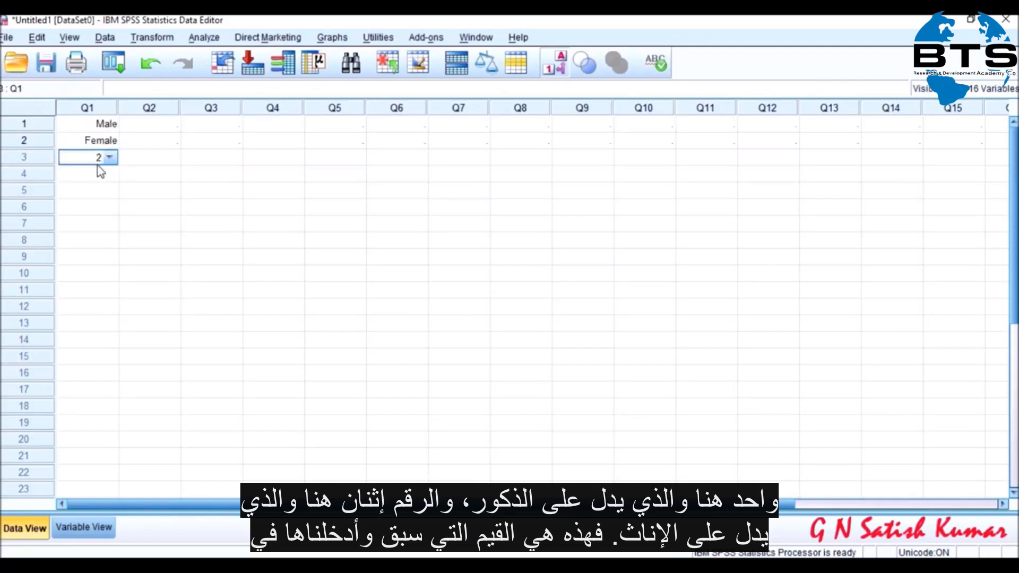
key("Return")
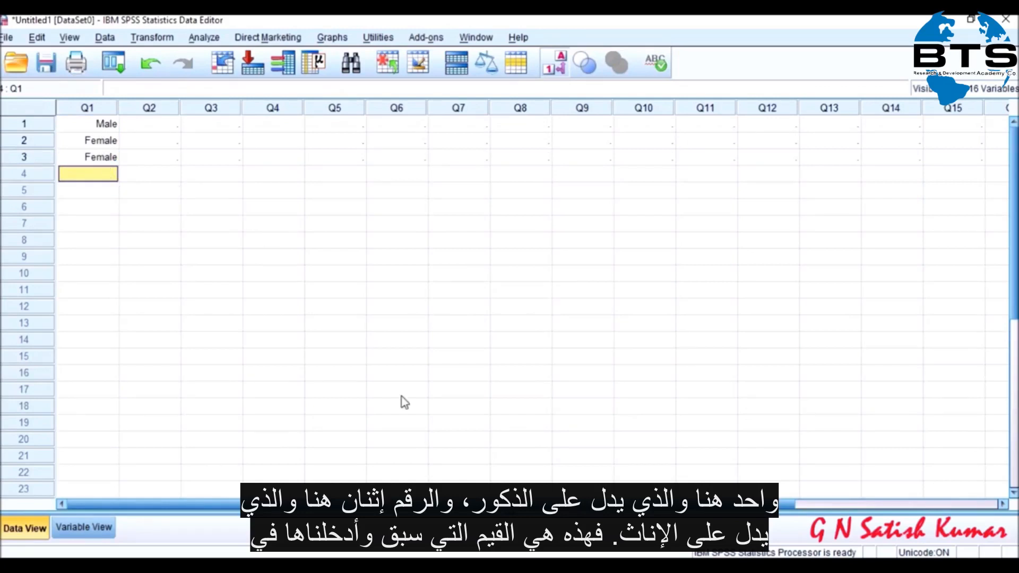
left_click(91, 531)
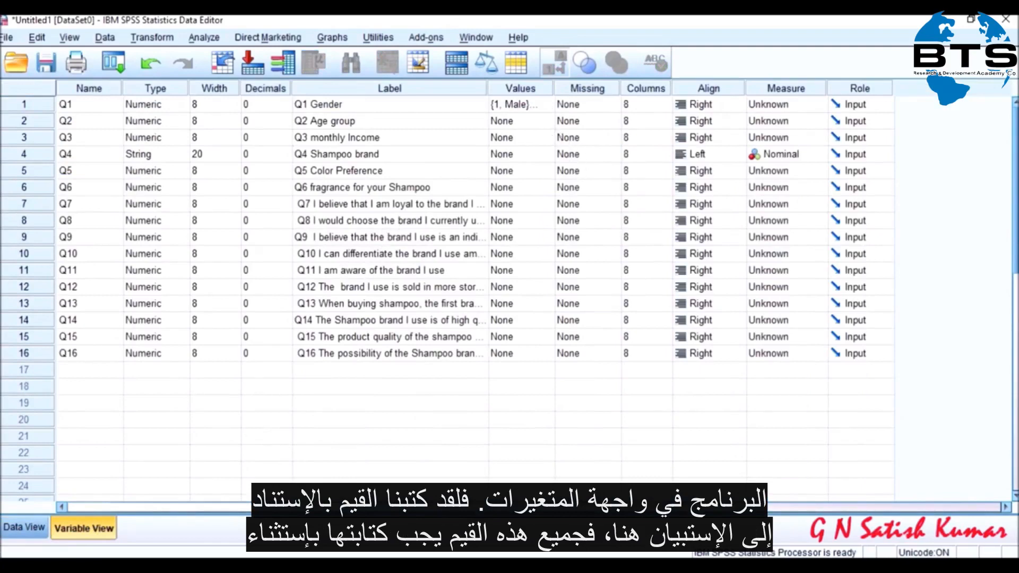
- Review the answer options of the questions and the agreement scale of Q7 to Q16 in the Word questionnaire
key("alt+Tab")
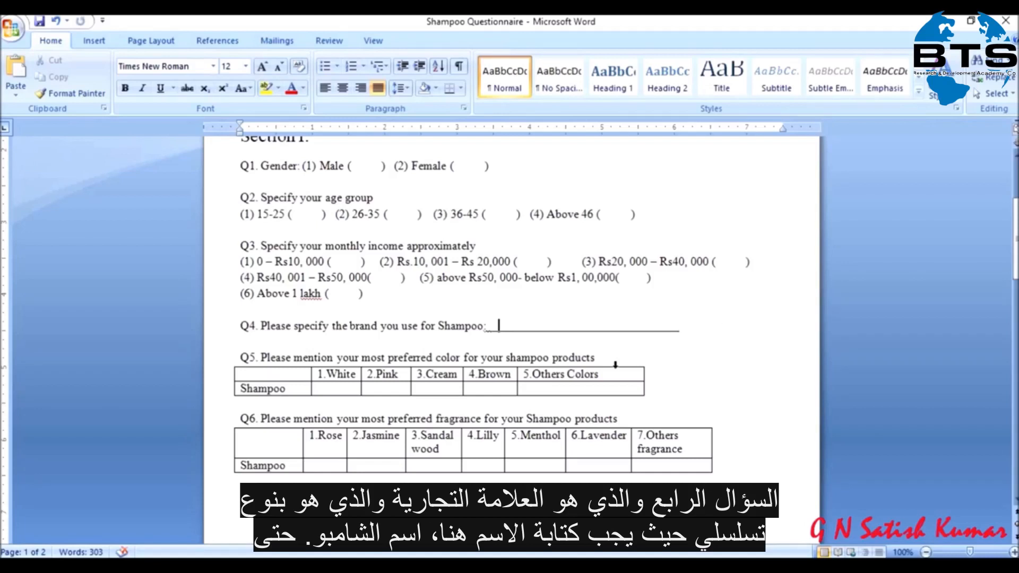
scroll(616, 366, "down", 2)
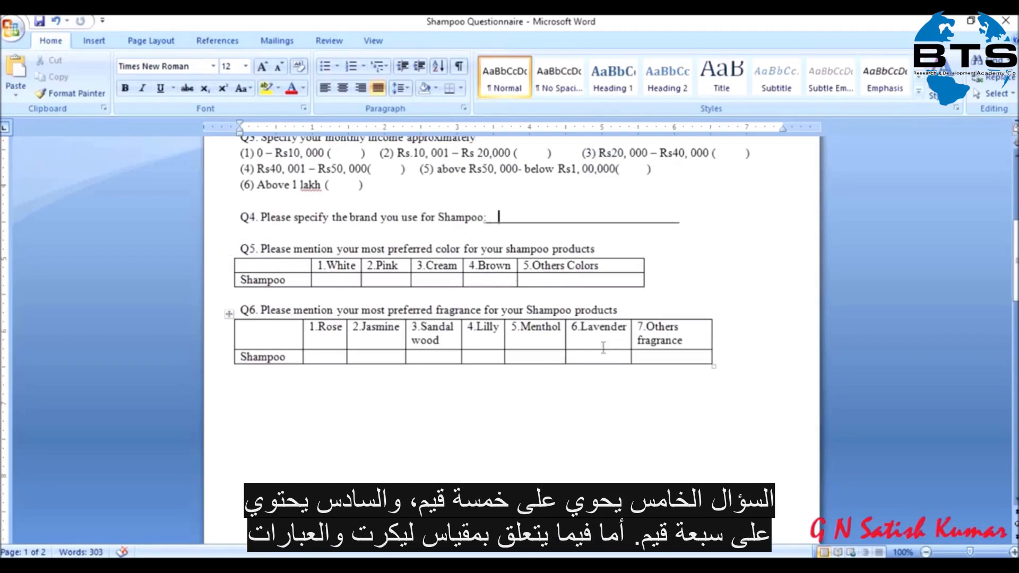
scroll(470, 439, "down", 15)
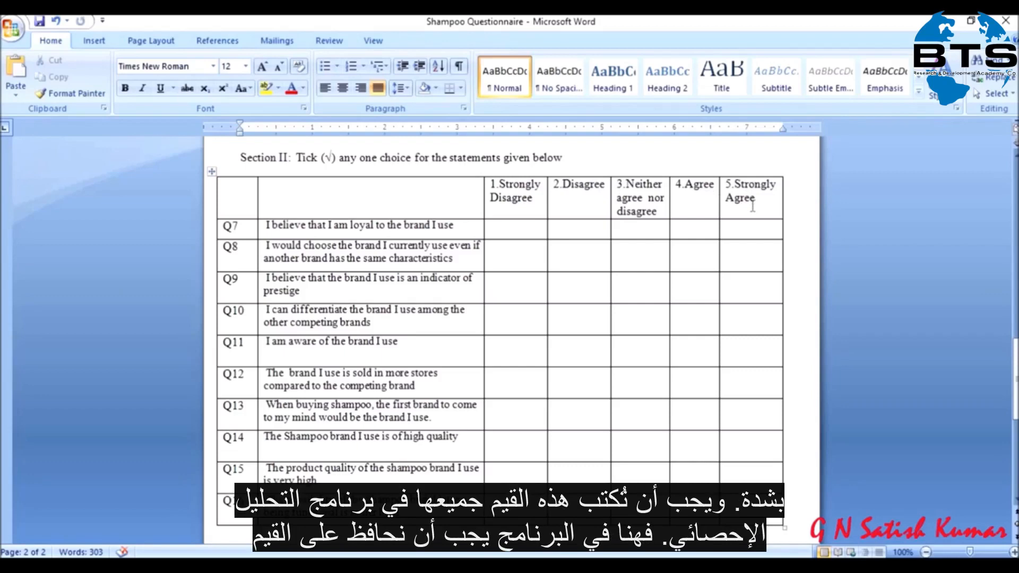
left_click(289, 564)
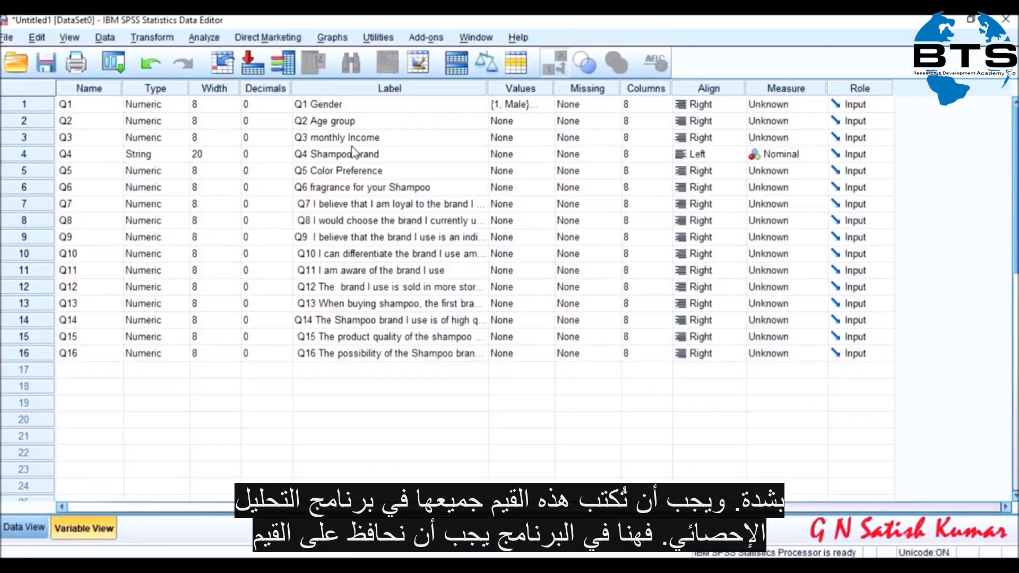
- Add the value label 1 = "15 to 25" to the Q2 Age group variable
double_click(549, 122)
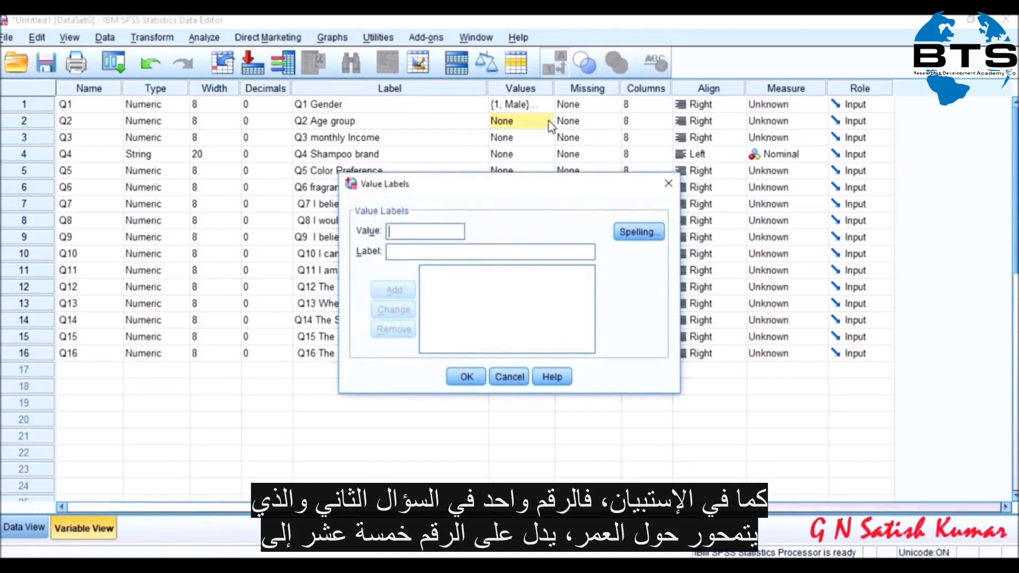
type("1")
key("Tab")
type("15 t")
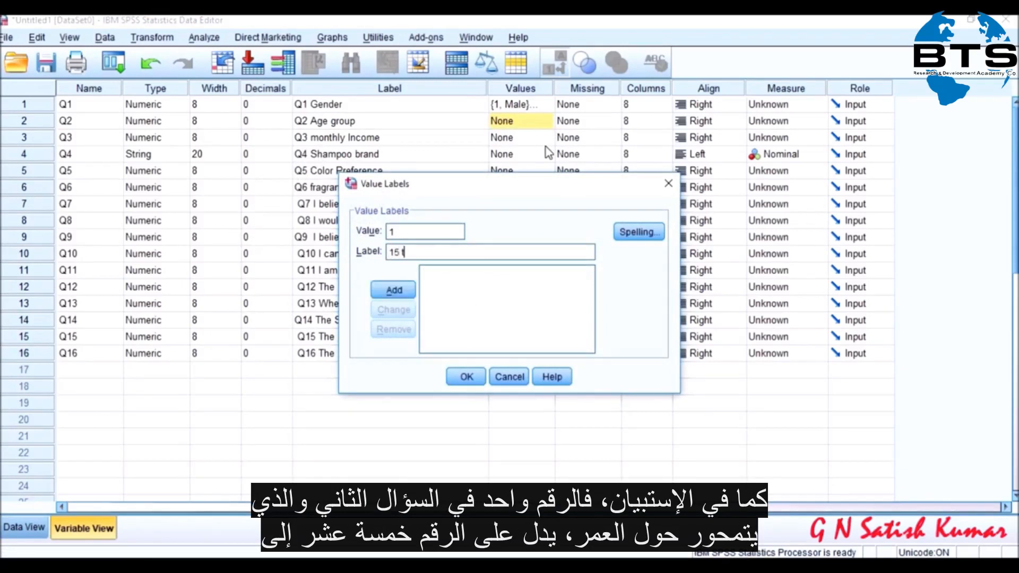
type("o 25")
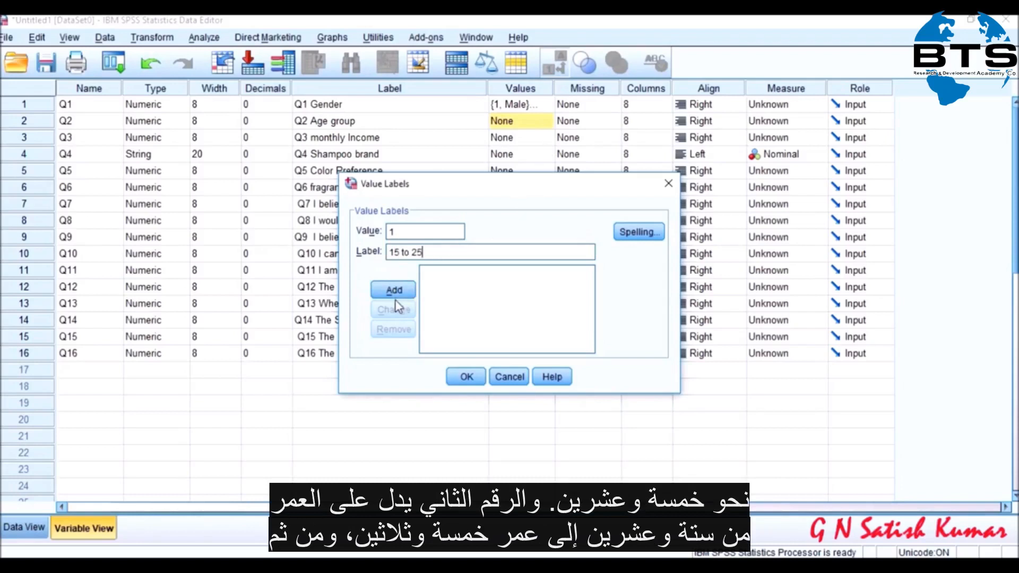
left_click(395, 291)
- Add the value label 2 = "26 to 35" to the Q2 Age group variable
type("2")
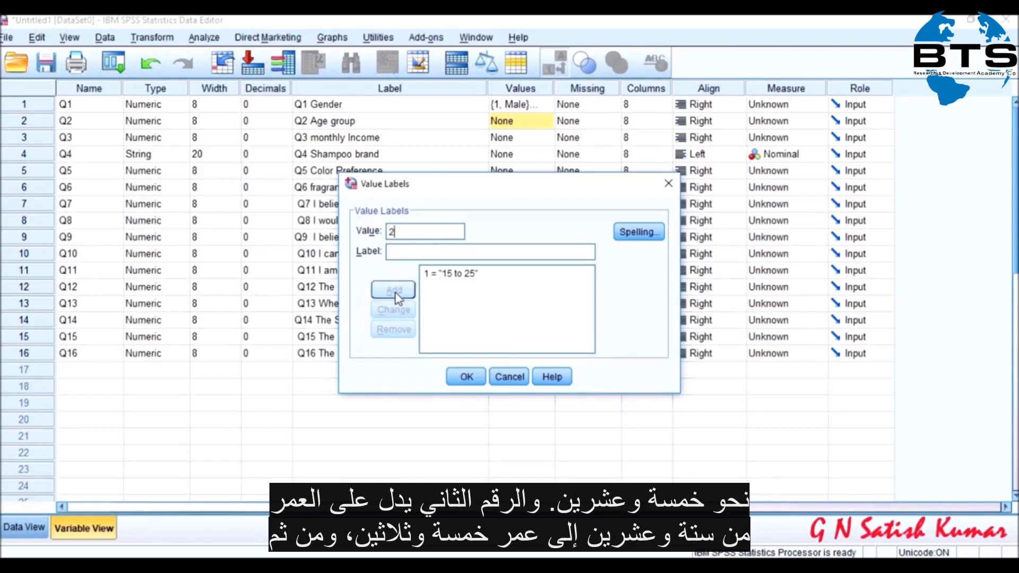
key("Tab")
type("26 to 35")
left_click(394, 291)
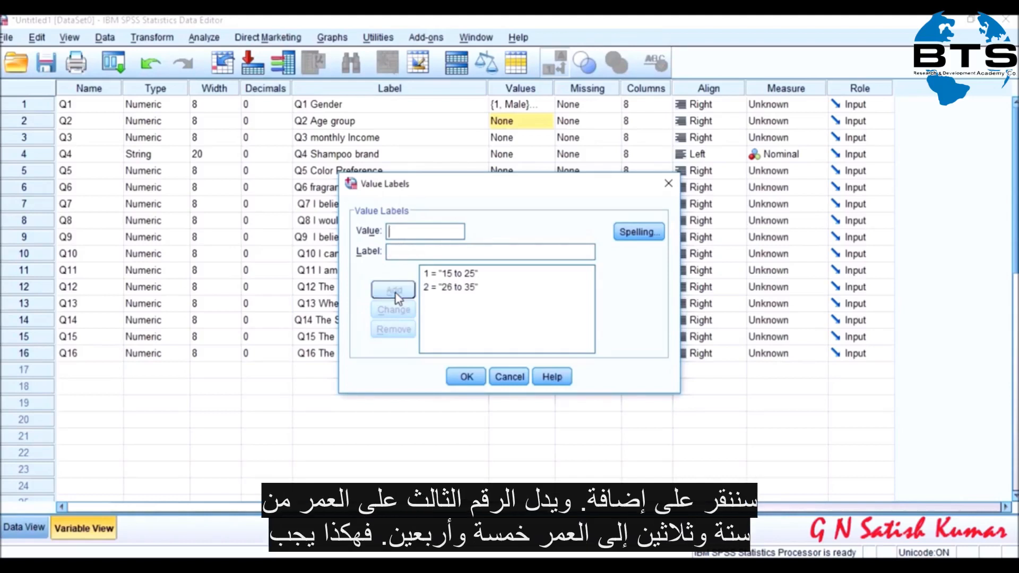
- Add the value label 3 = "36 to 45" to the Q2 Age group variable
type("3")
type("35")
type(" t")
type("o")
type(" 4")
left_click(401, 253)
key("BackSpace")
type("6")
type("5")
left_click(393, 290)
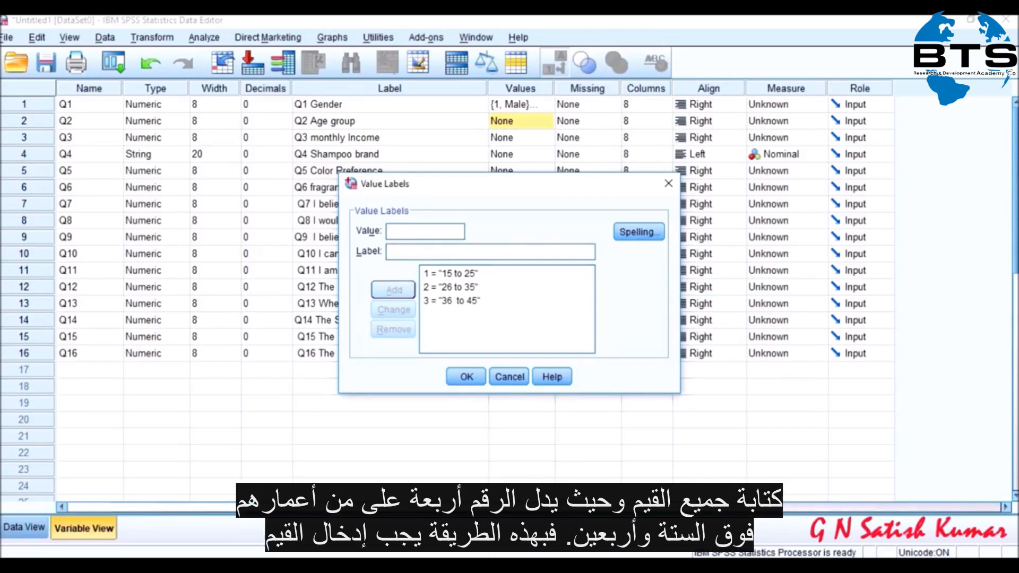
- Check the fourth Q2 option in the Word questionnaire, add the value label 4 = "above 46" to Q2 Age group and apply the labels
left_click(414, 564)
scroll(438, 403, "up", 9)
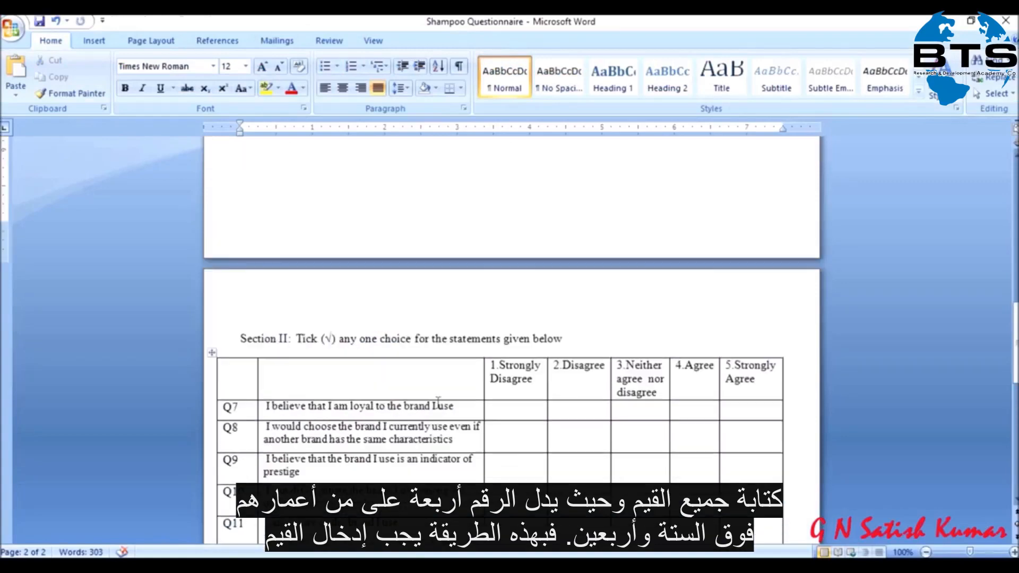
scroll(437, 404, "up", 3)
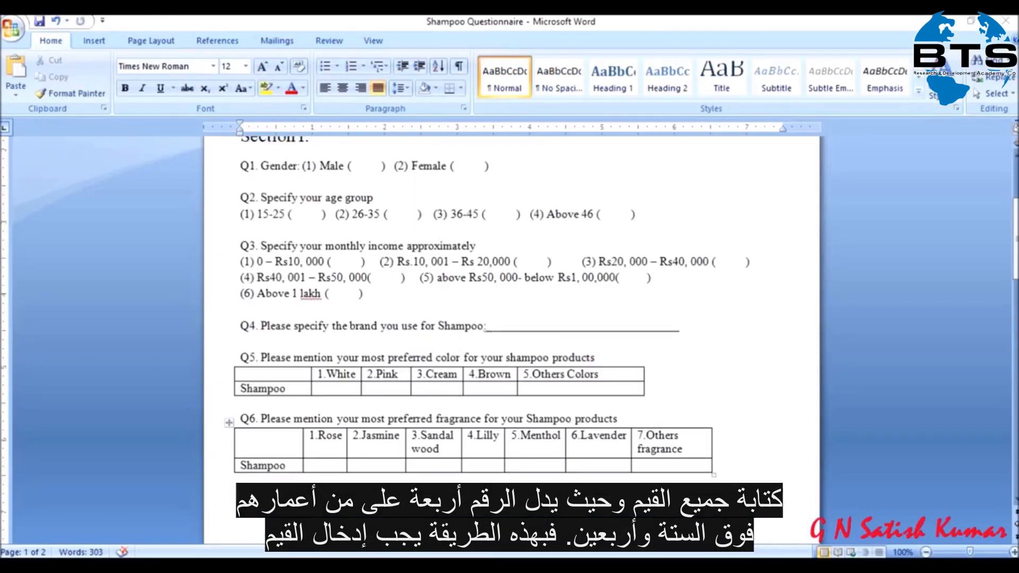
left_click(417, 564)
type("4")
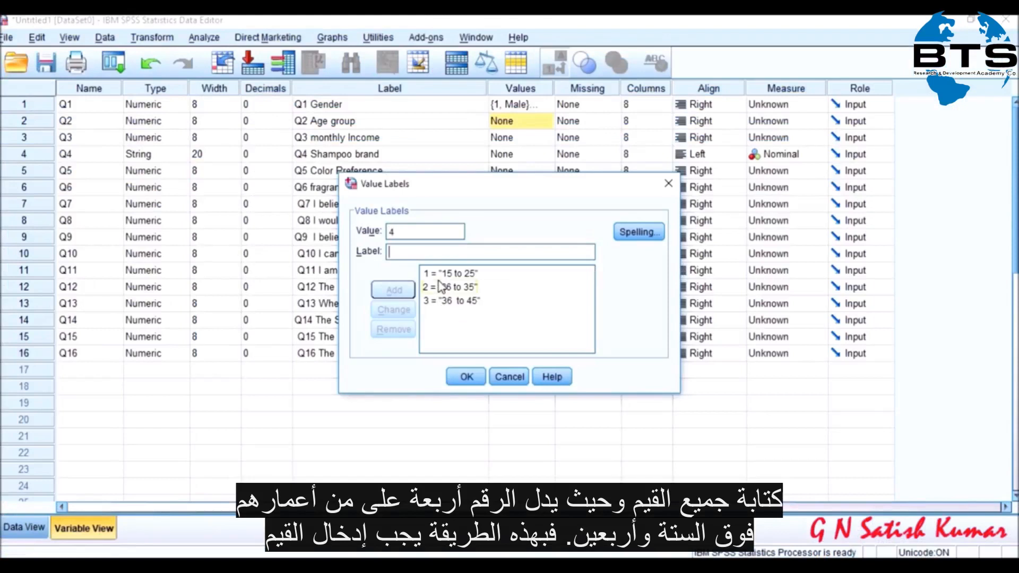
key("Tab")
type("abo")
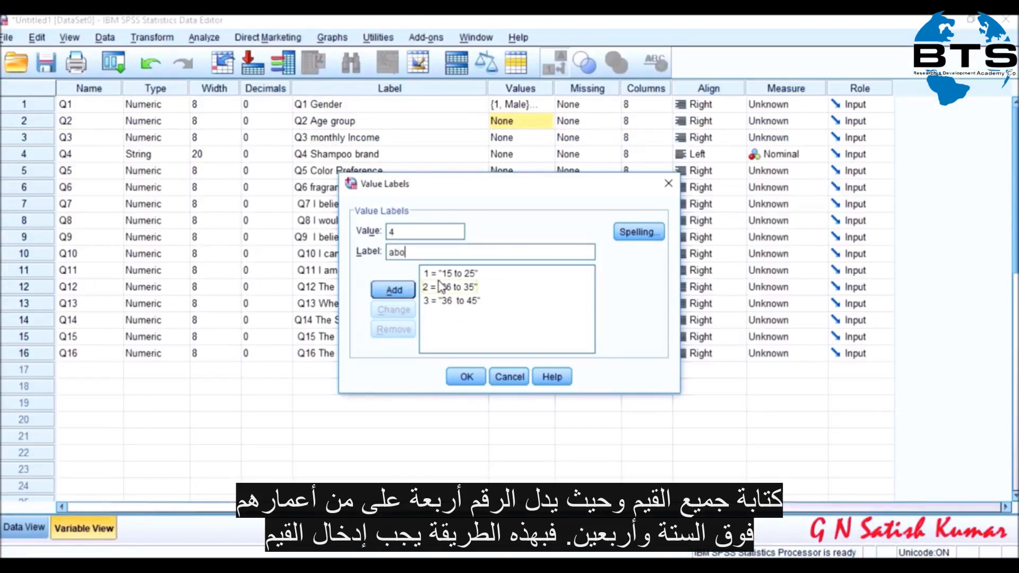
type("ve")
type("3")
key("BackSpace")
type("46")
left_click(390, 291)
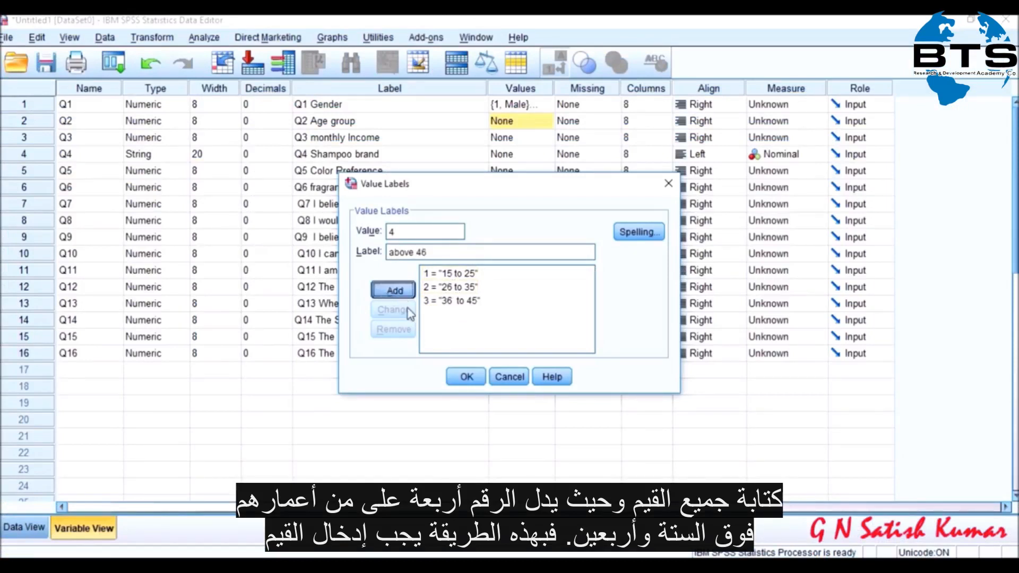
left_click(459, 378)
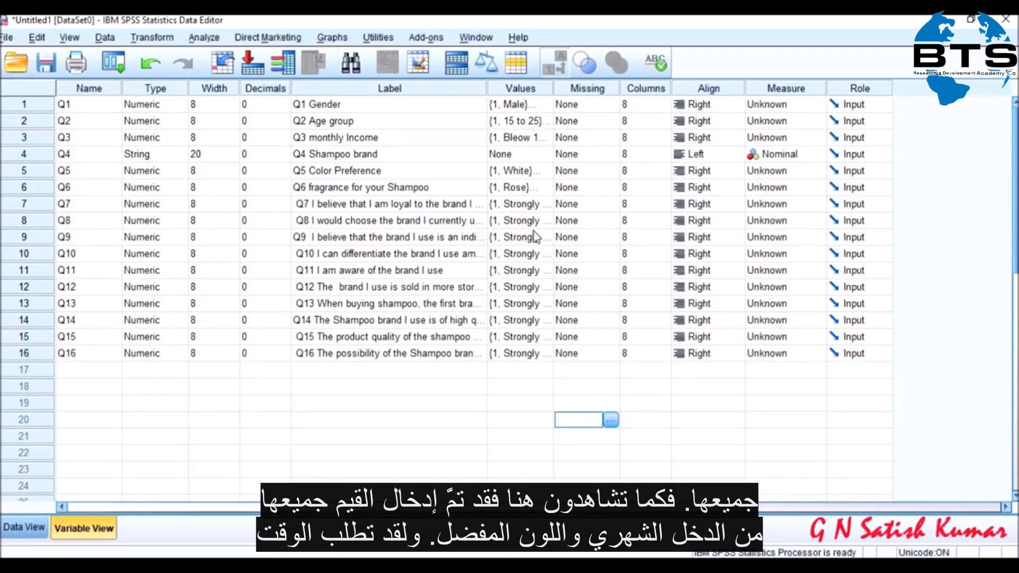
- Review the value labels defined for Q3 monthly Income, Q5 Color Preference and Q6 fragrance
left_click(541, 139)
left_click(545, 138)
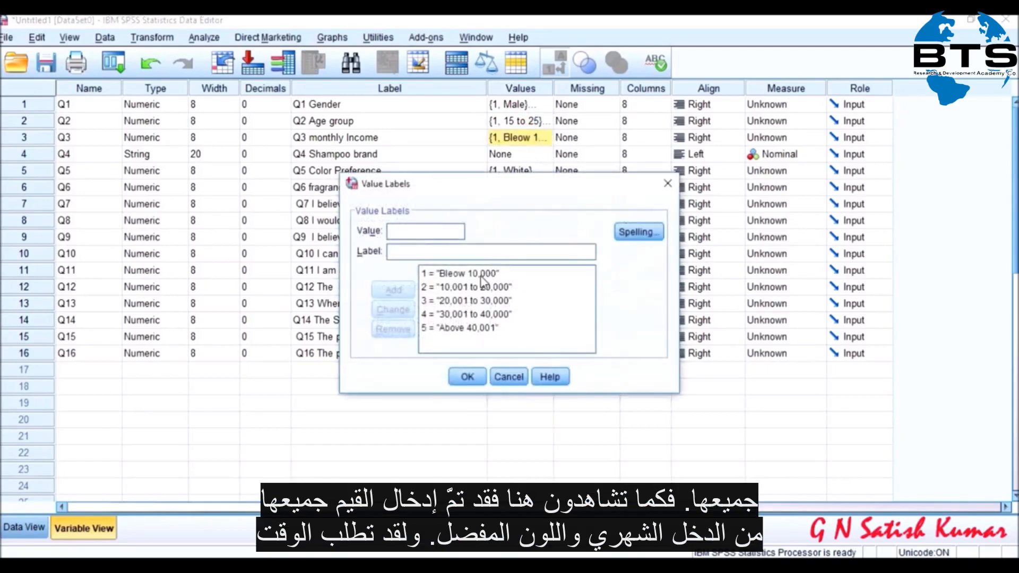
left_click(468, 377)
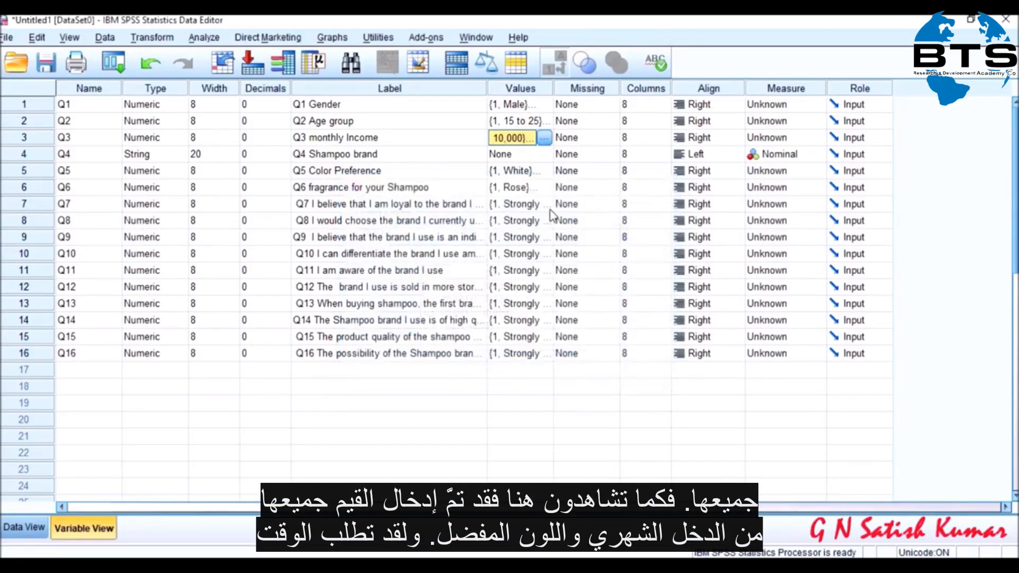
left_click(544, 170)
left_click(543, 170)
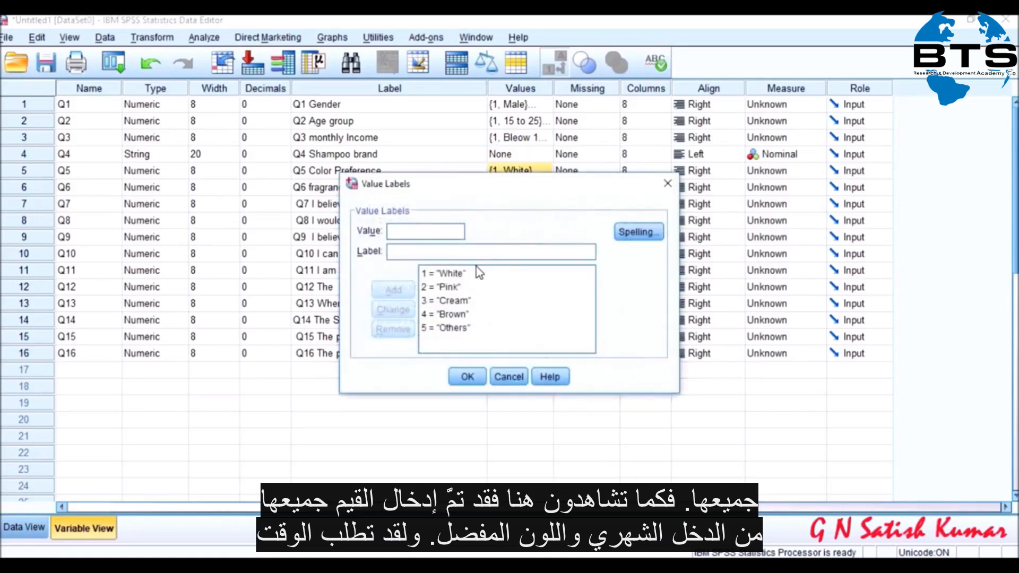
left_click(468, 377)
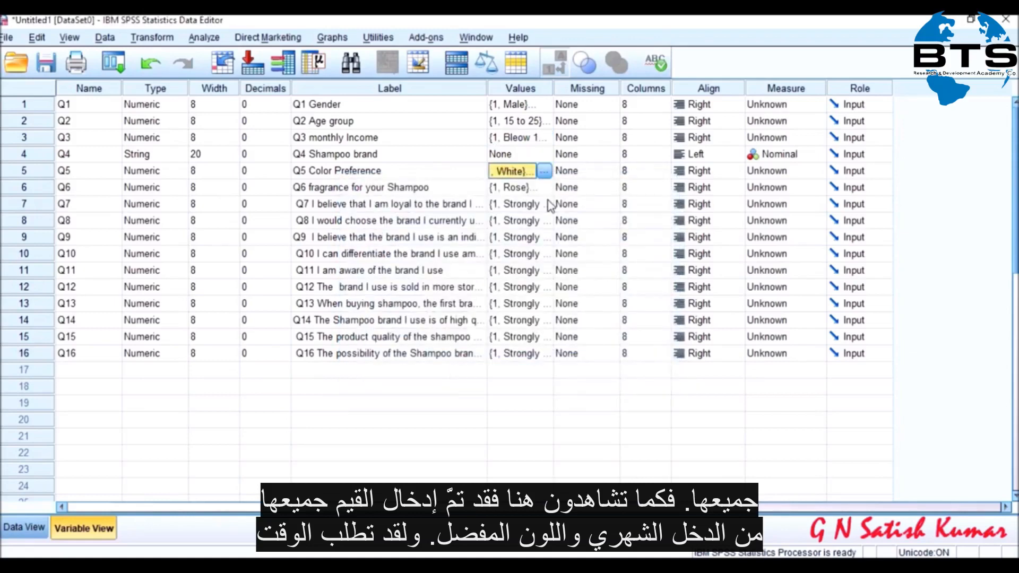
left_click(545, 187)
left_click(546, 187)
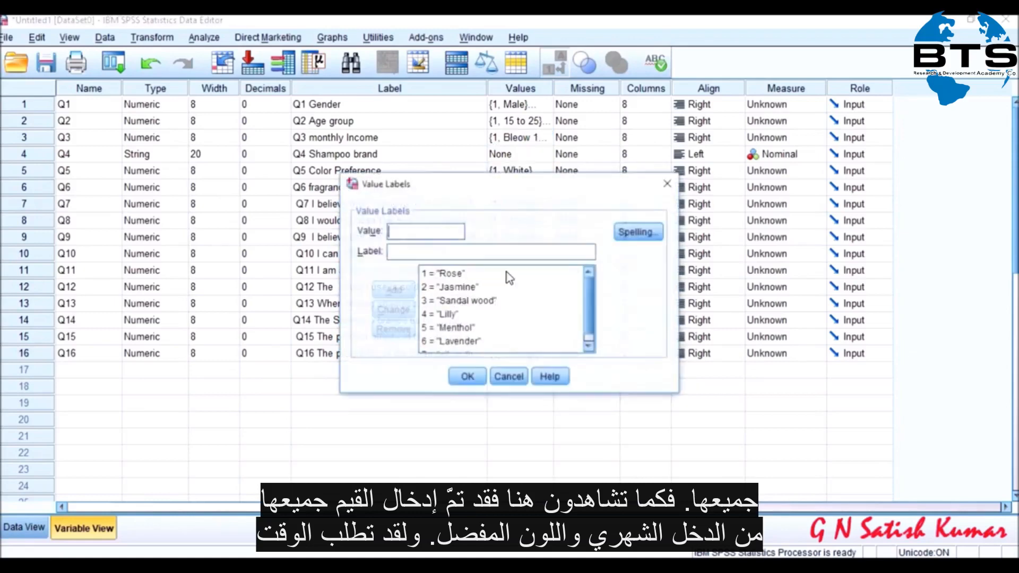
left_click(467, 376)
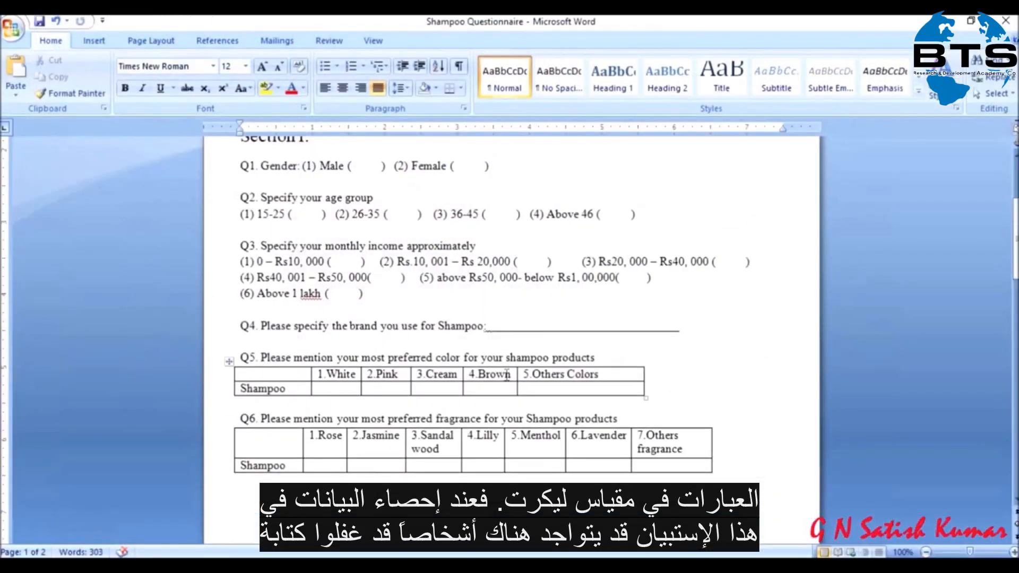
- Examine the Section II statements and their five-point agreement scale in the Word questionnaire, and return to SPSS
scroll(507, 375, "down", 20)
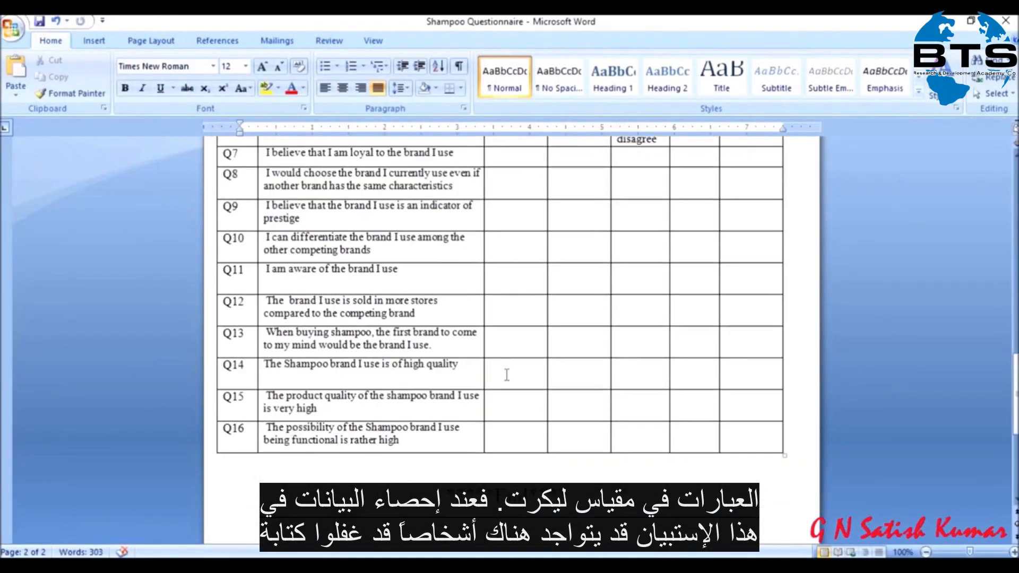
scroll(507, 374, "up", 3)
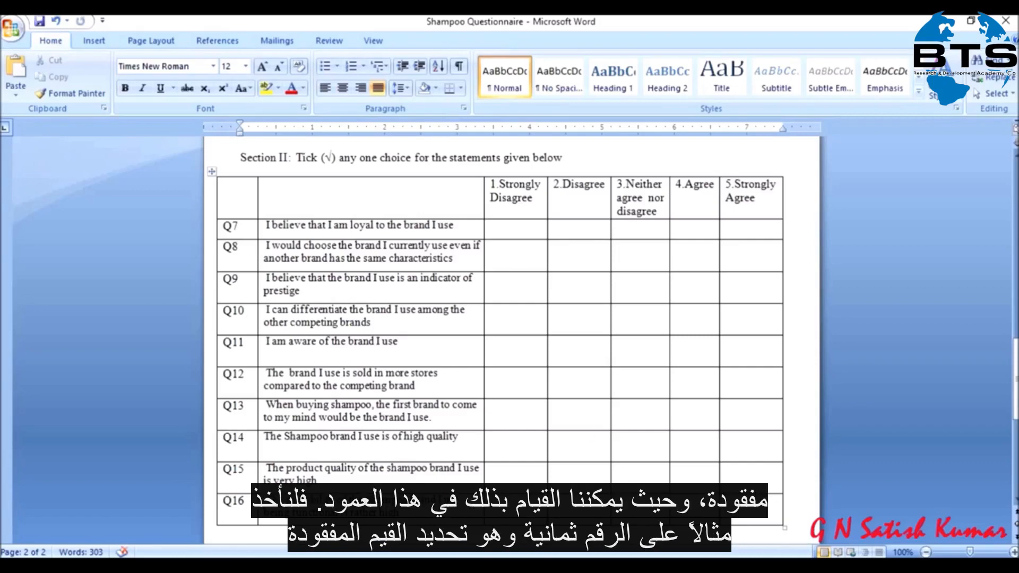
left_click(411, 467)
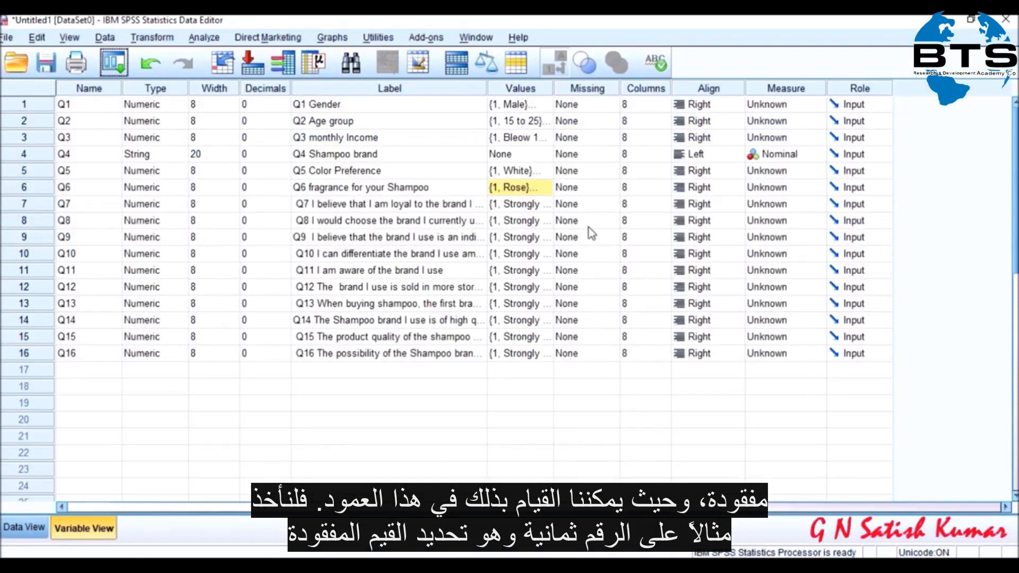
- Define 999 as a discrete missing value for variable Q8 and recheck the setting
left_click(609, 223)
left_click(613, 221)
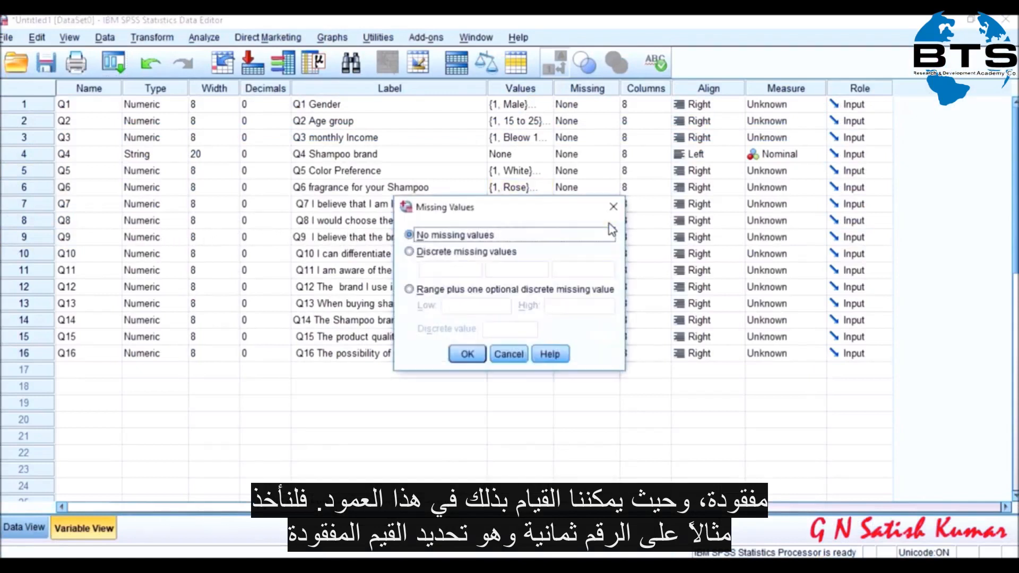
left_click(453, 253)
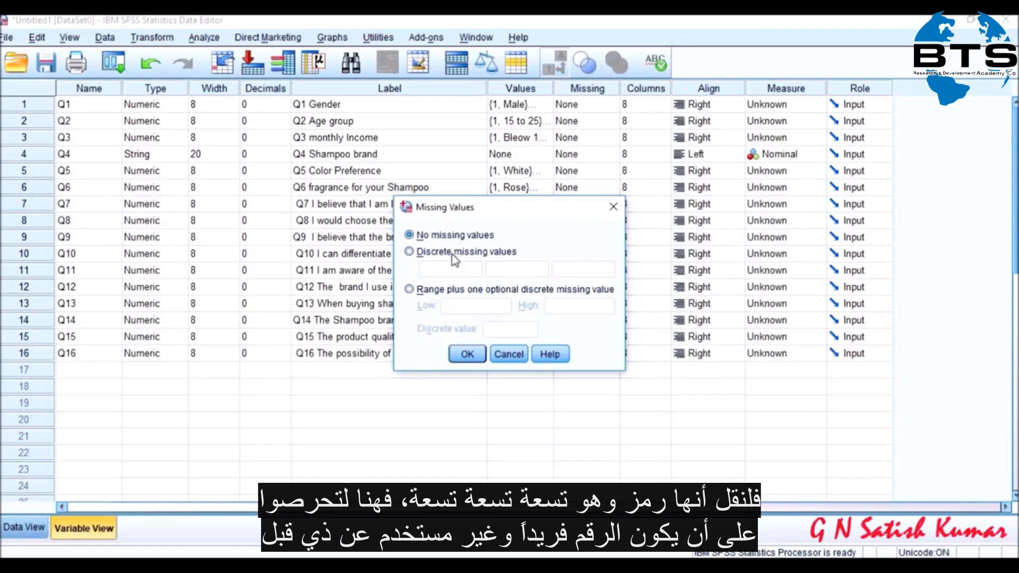
left_click(450, 270)
type("999")
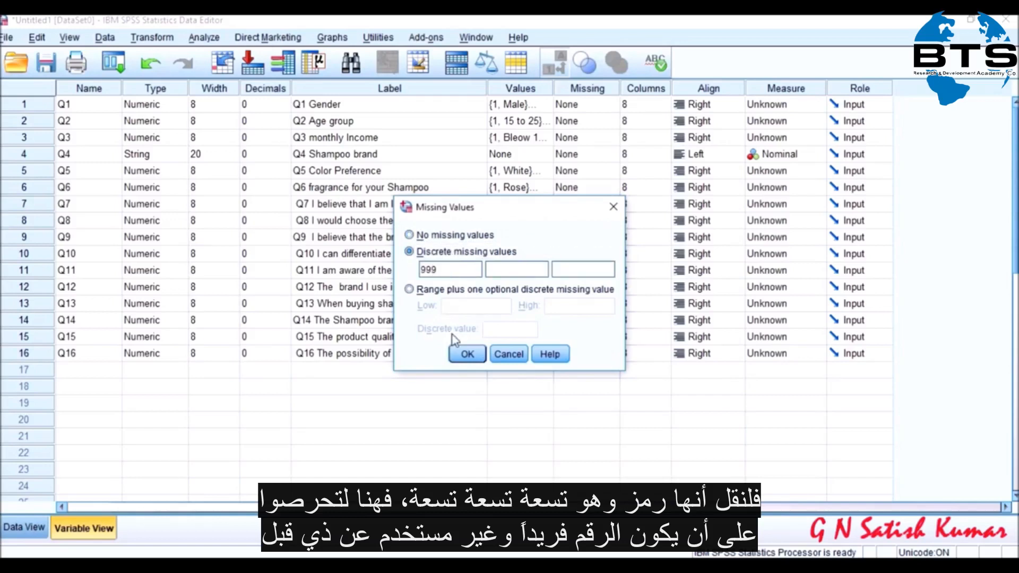
left_click(467, 354)
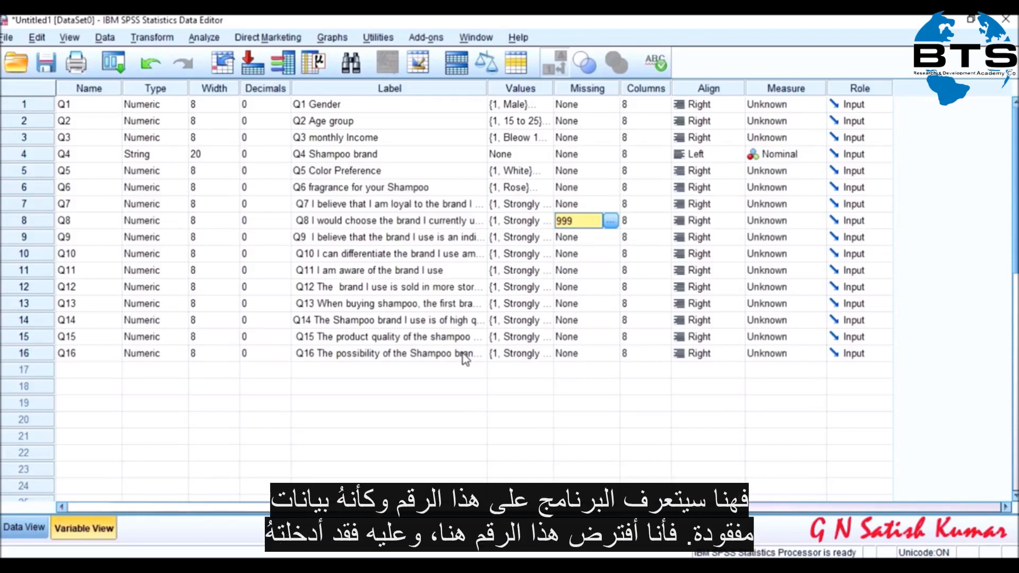
left_click(612, 221)
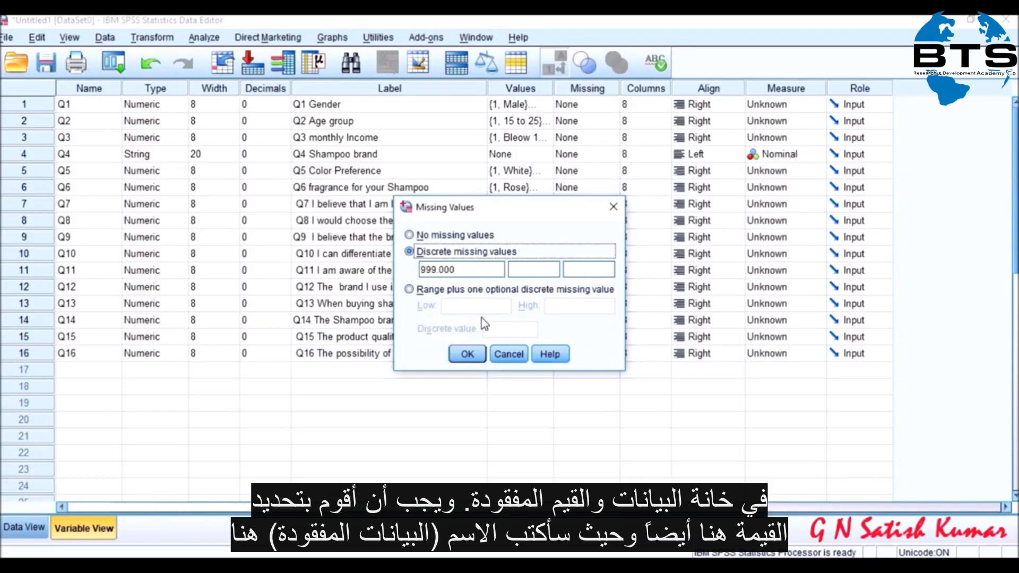
left_click(467, 353)
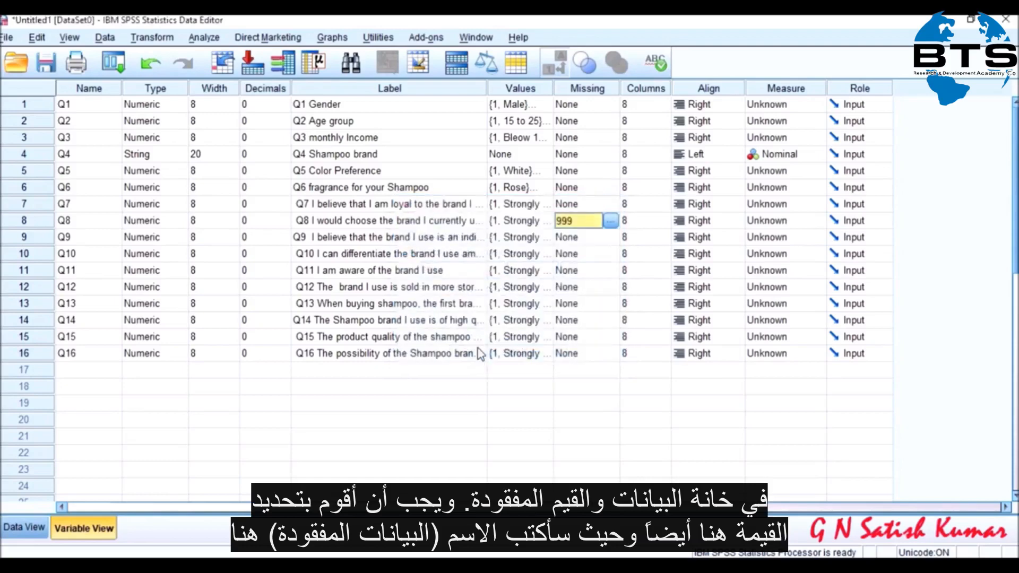
- Add the value label 999 = "missing value" to Q8 and apply the labels
left_click(545, 225)
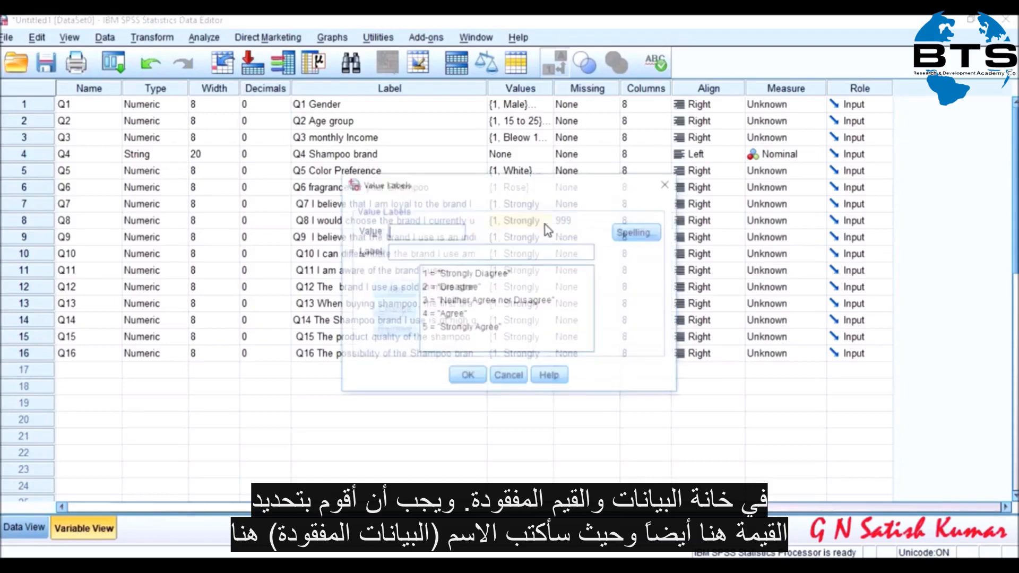
left_click(448, 231)
type("999")
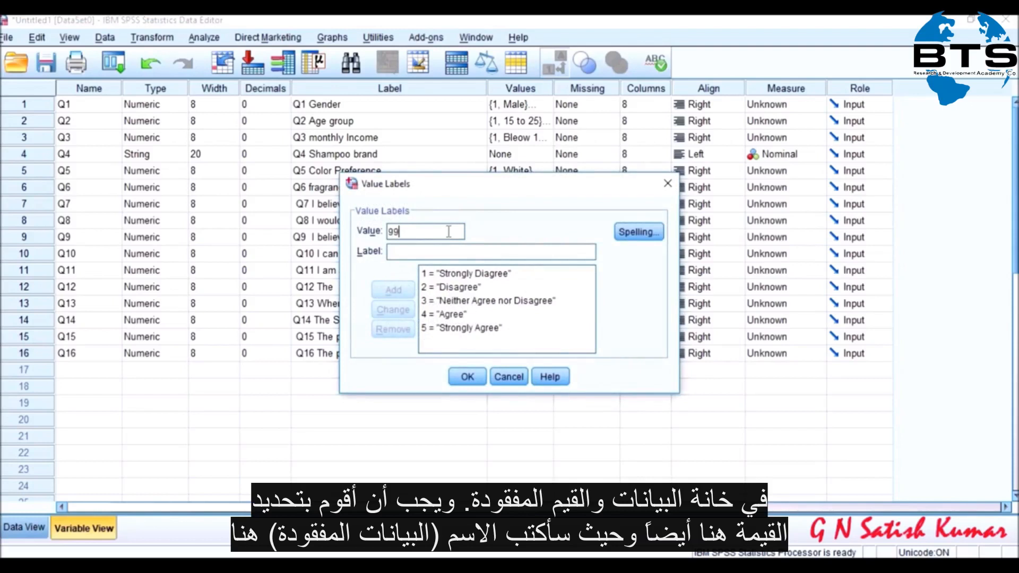
left_click(441, 251)
type("m")
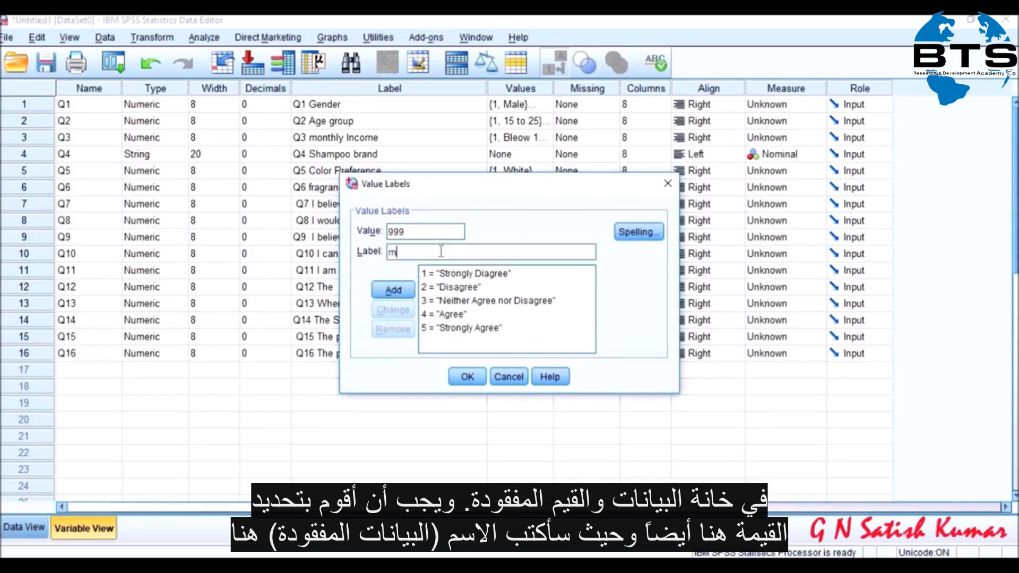
type("issing value")
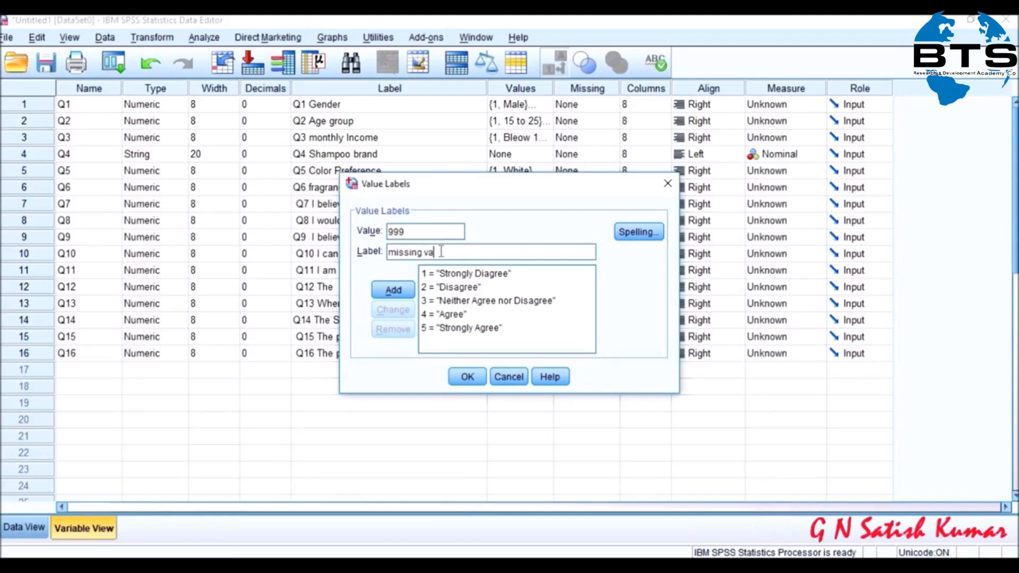
left_click(392, 290)
left_click(467, 376)
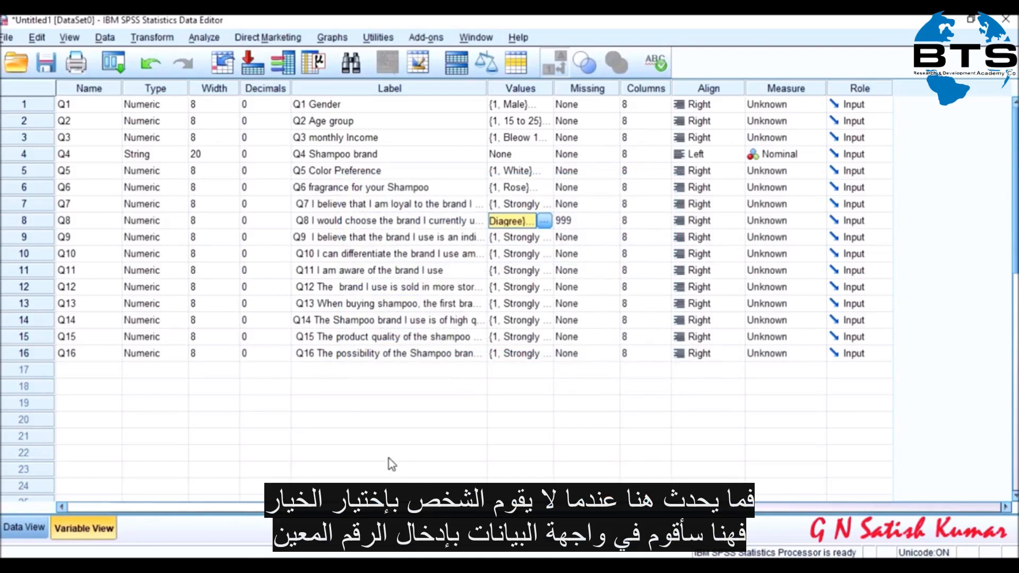
- Enter 999 for Q8 in the second case of the data and widen the Q8 column to about 14 characters
left_click(33, 528)
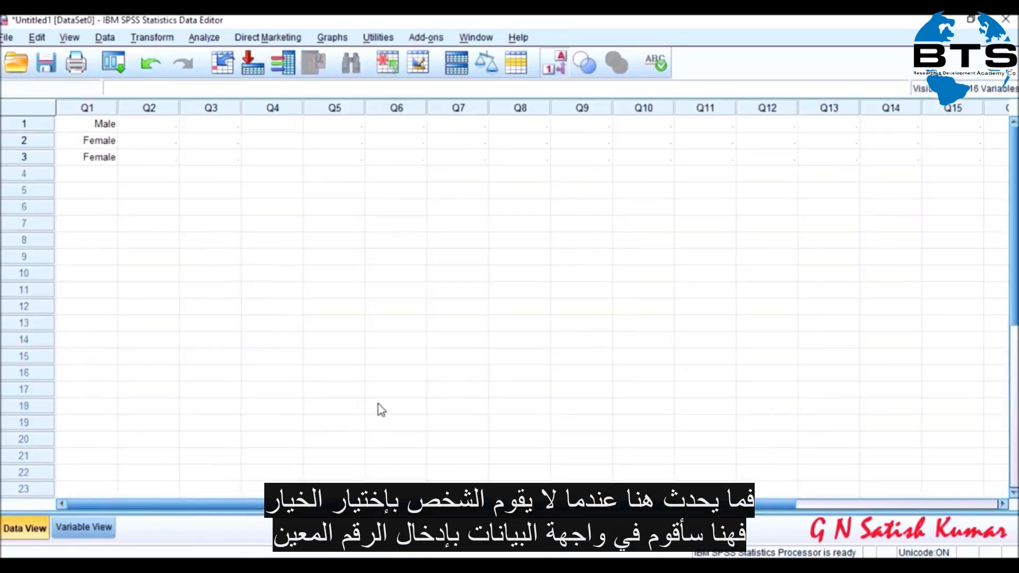
left_click(537, 148)
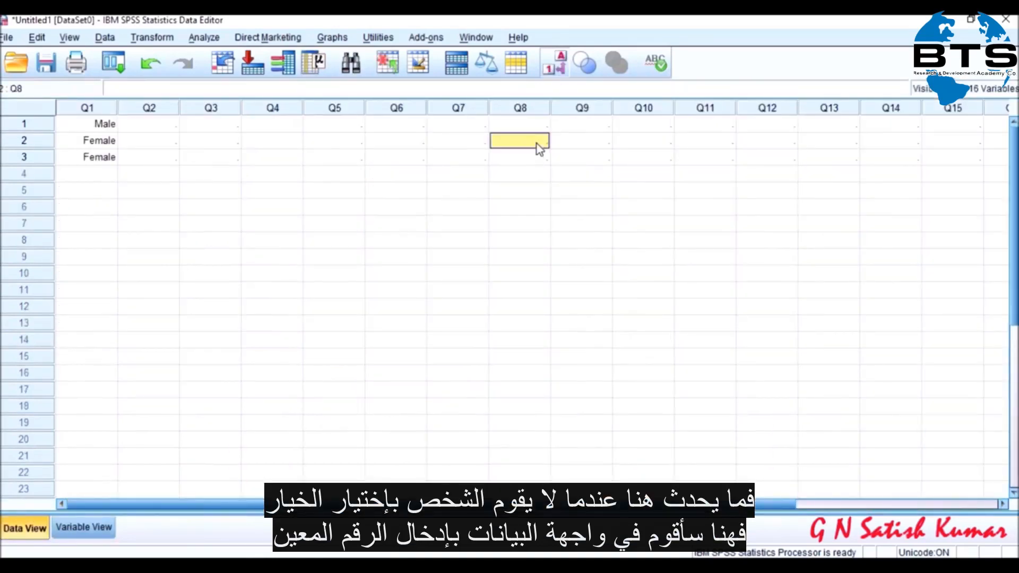
type("999")
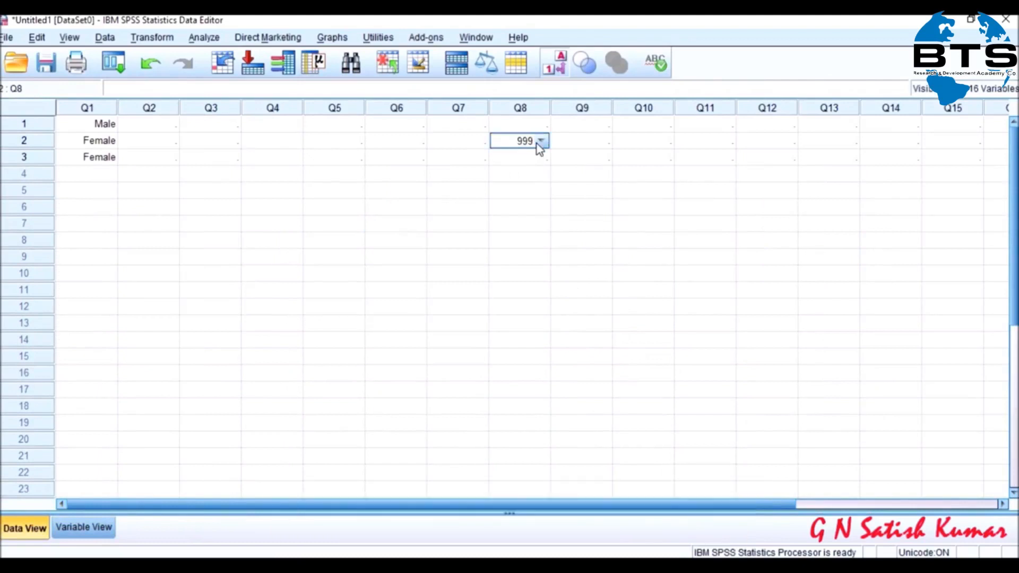
left_click(540, 170)
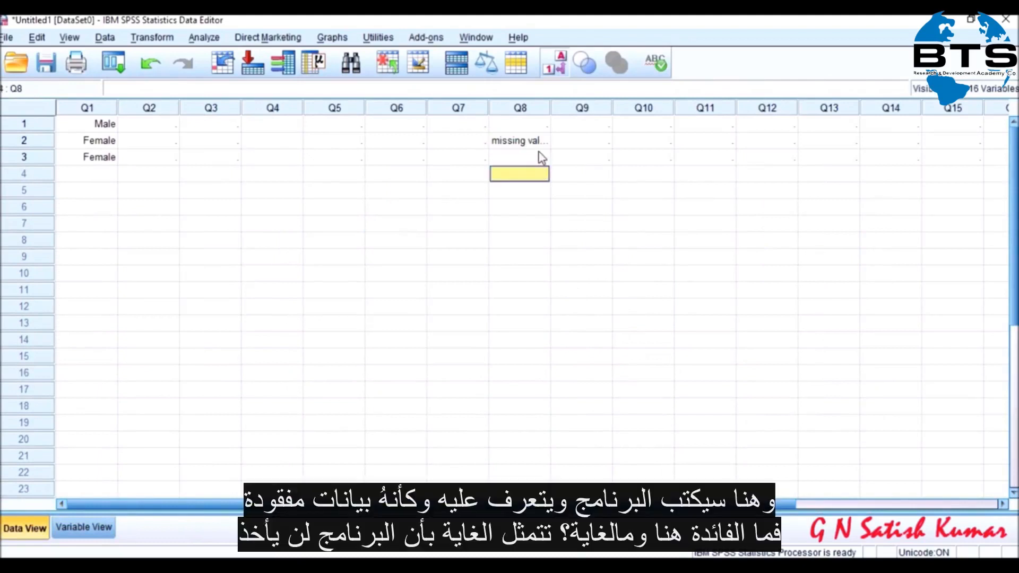
left_click_drag(561, 106, 591, 106)
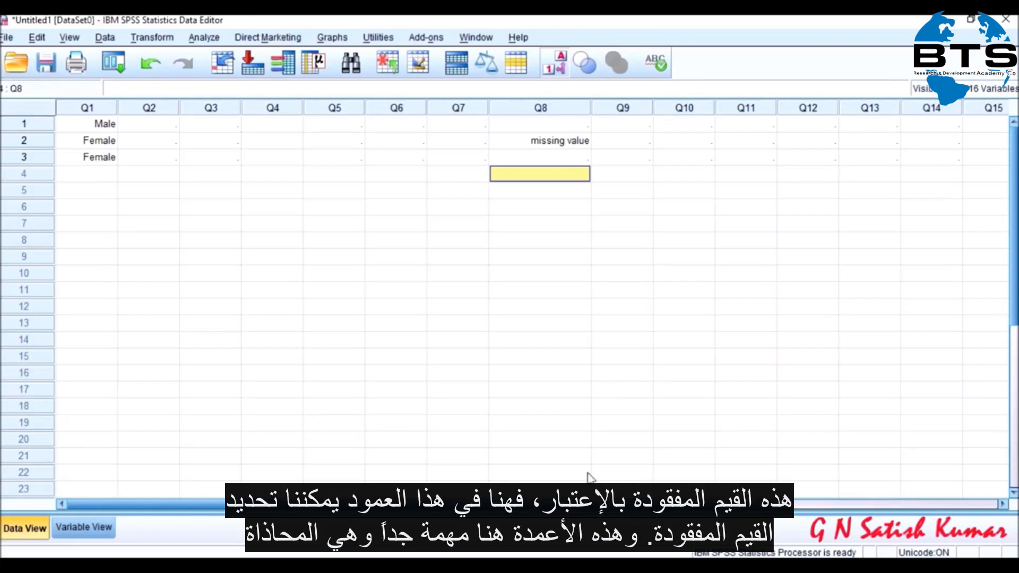
- Return to the variable definitions and examine the Columns and Align settings of the variables
left_click(85, 525)
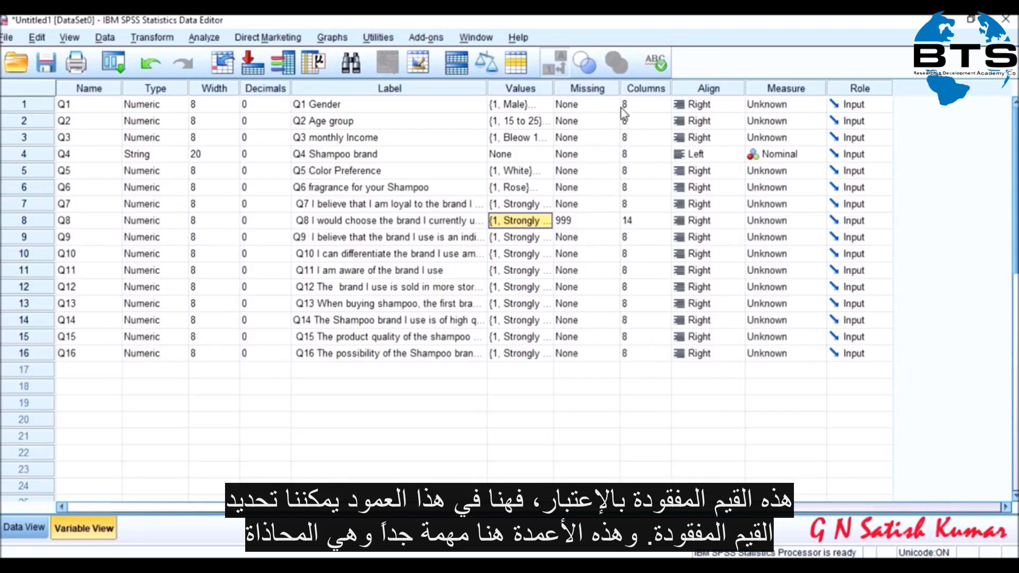
left_click(657, 94)
left_click(701, 92)
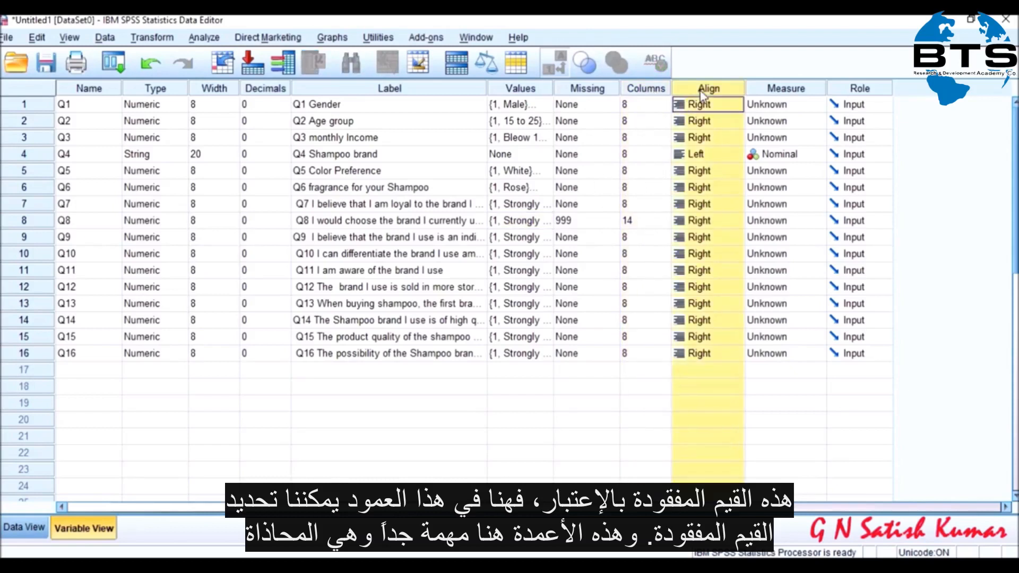